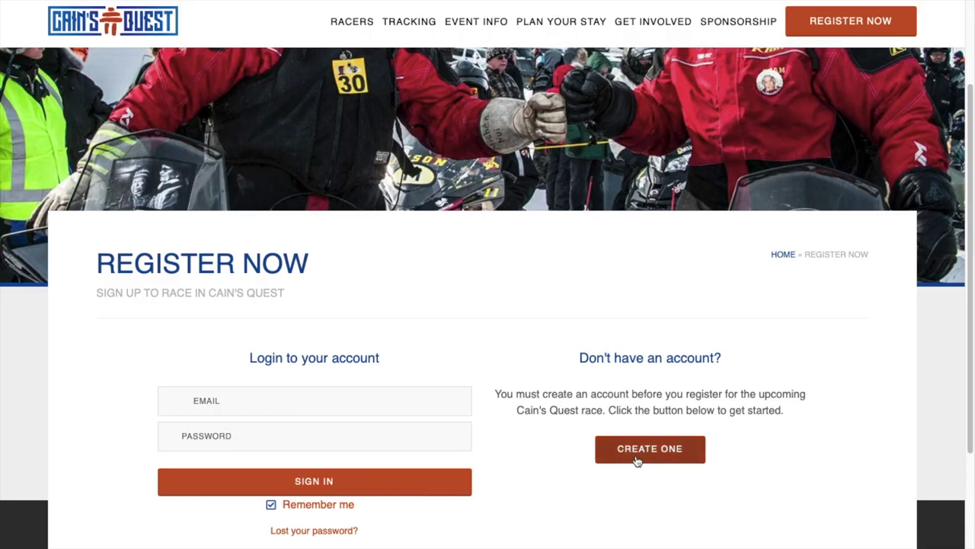
# - Start a new racer account and scroll down to the race sign-up form
pyautogui.click(637, 460)
pyautogui.scroll(-3, 457, 394)
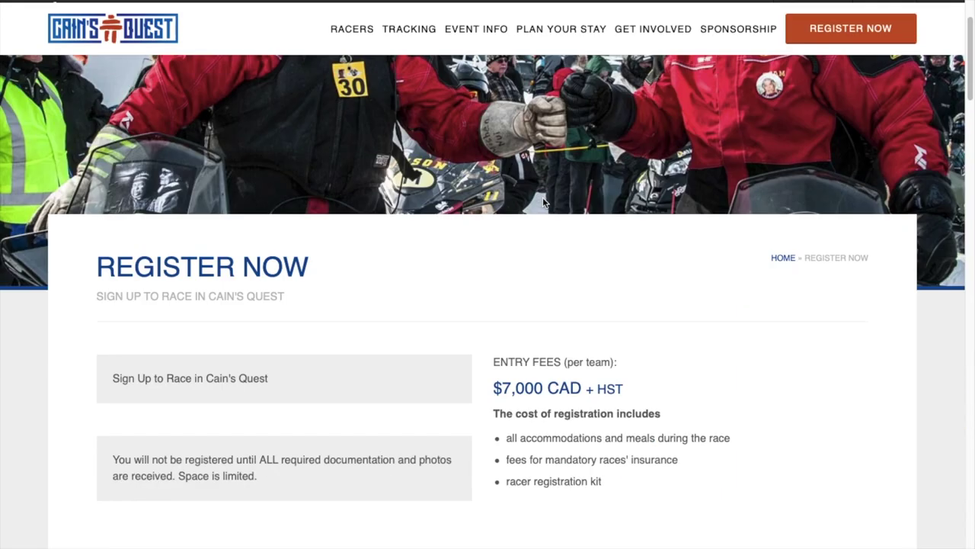
pyautogui.scroll(-3, 544, 203)
# - Enter the team's name in the registration form
pyautogui.scroll(-1, 544, 202)
pyautogui.scroll(-4, 544, 203)
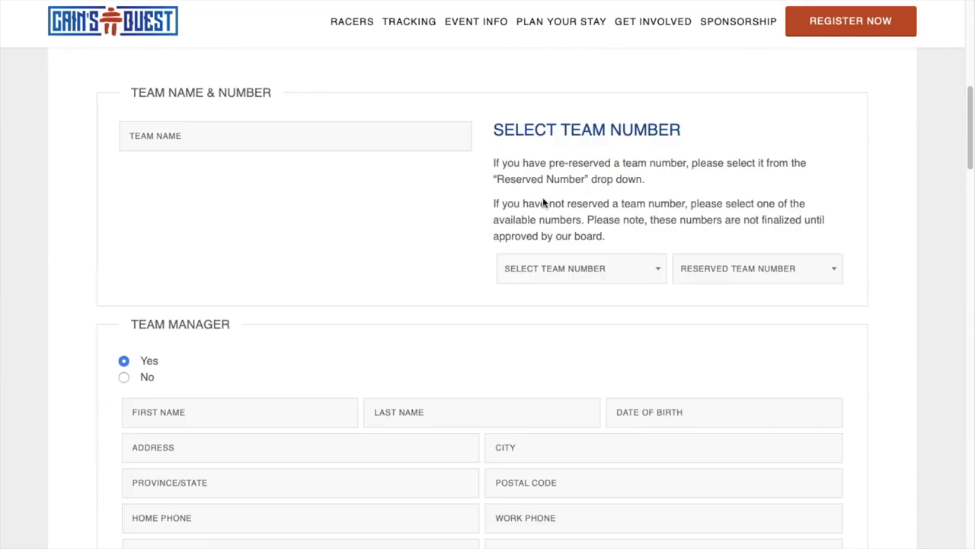
pyautogui.click(306, 132)
pyautogui.write('Halliday Team')
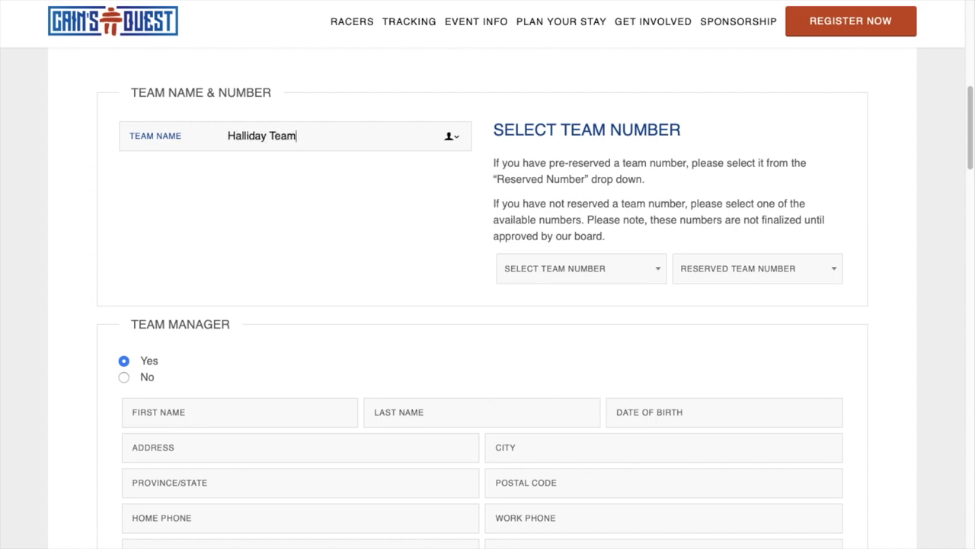
# - Choose team number 07 and look through the reserved team numbers list
pyautogui.click(559, 276)
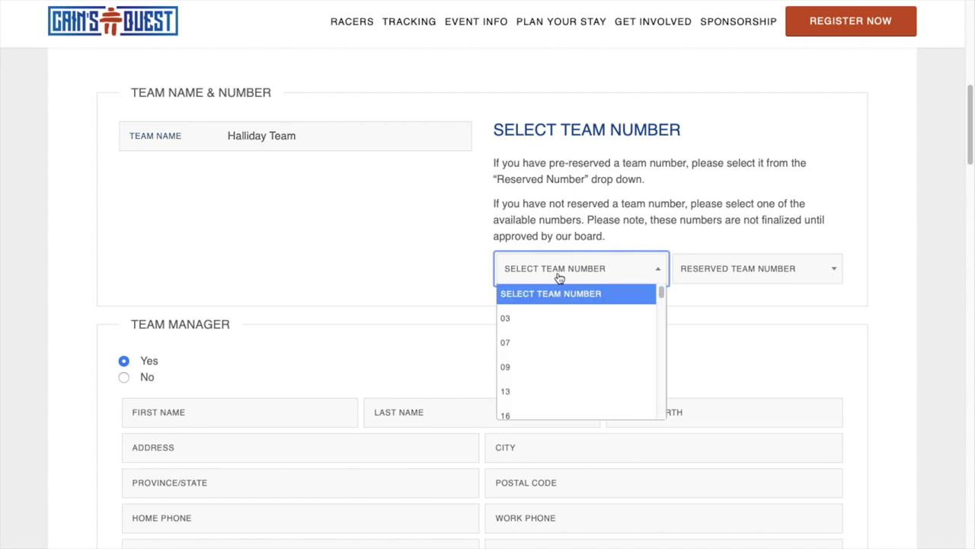
pyautogui.click(538, 343)
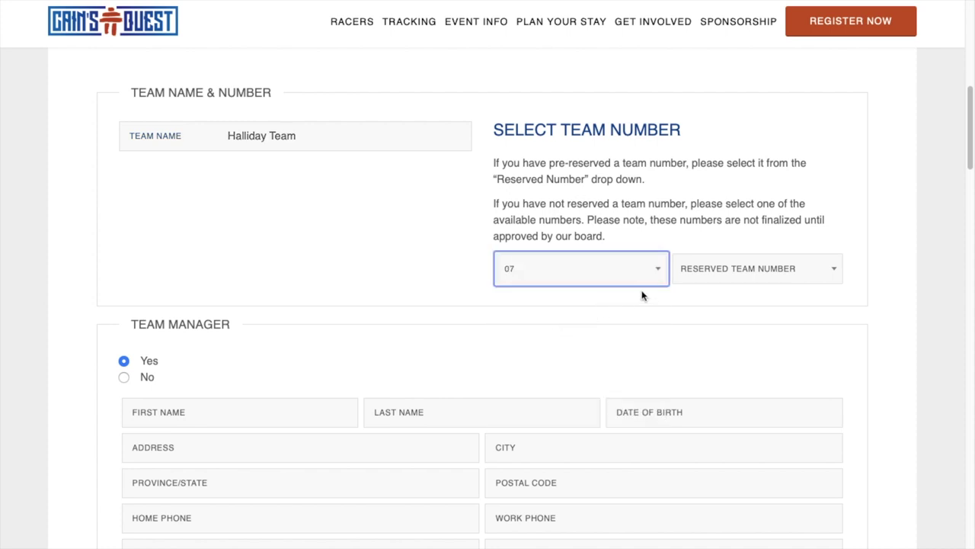
pyautogui.click(716, 279)
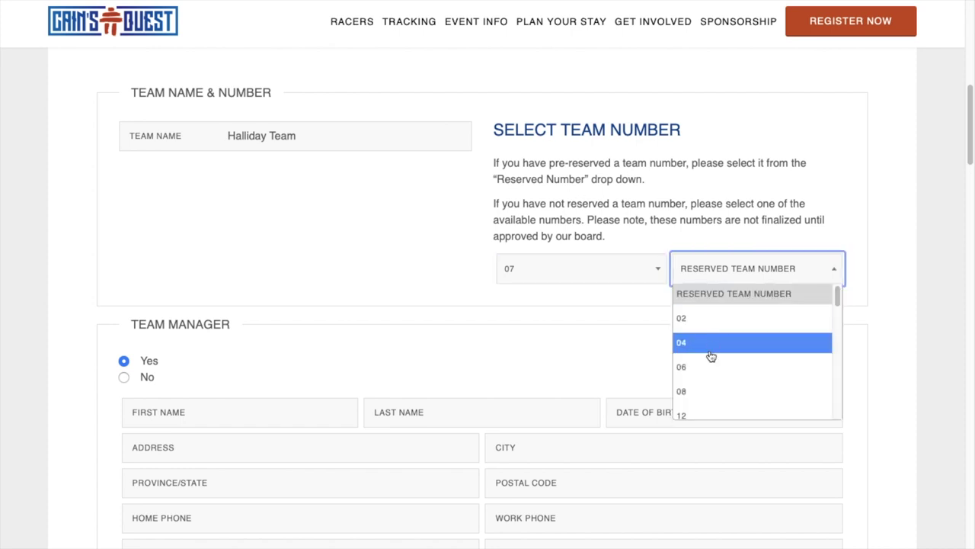
pyautogui.scroll(-1, 708, 371)
pyautogui.scroll(-3, 708, 372)
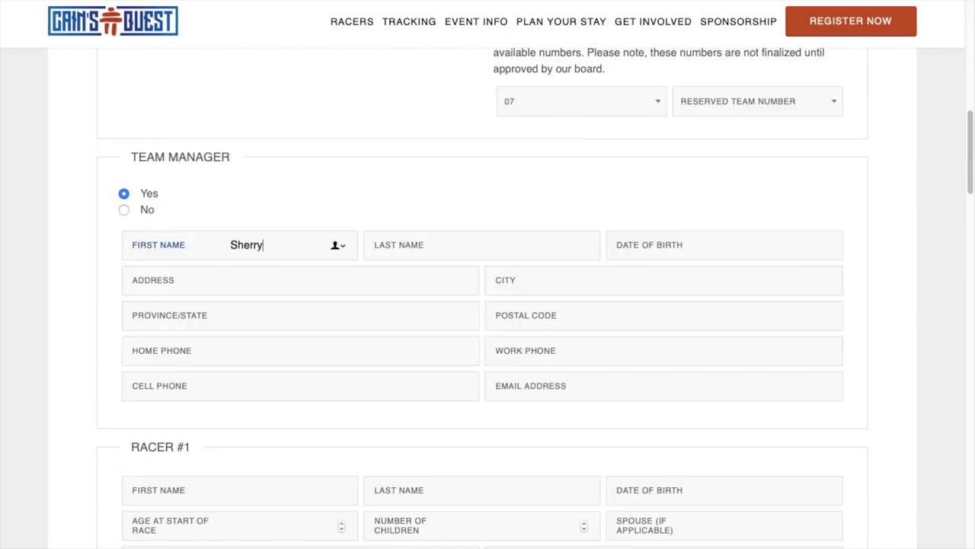
pyautogui.press('Tab')
# - Enter the team manager's last name, birth date, street address, city, province and postal code
pyautogui.write('Butt')
pyautogui.press('Tab')
pyautogui.write('01/02/2003')
pyautogui.press('Tab')
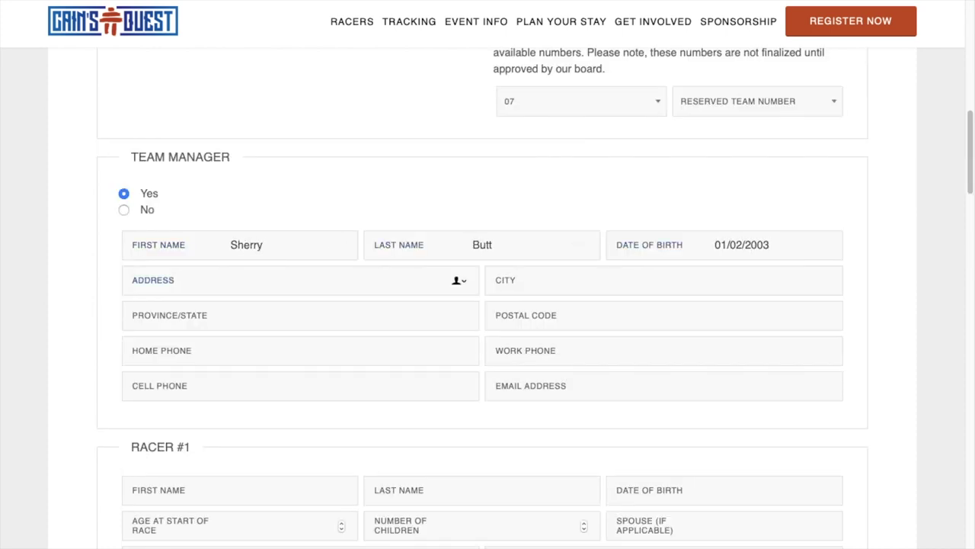
pyautogui.write('Baden Powell Road')
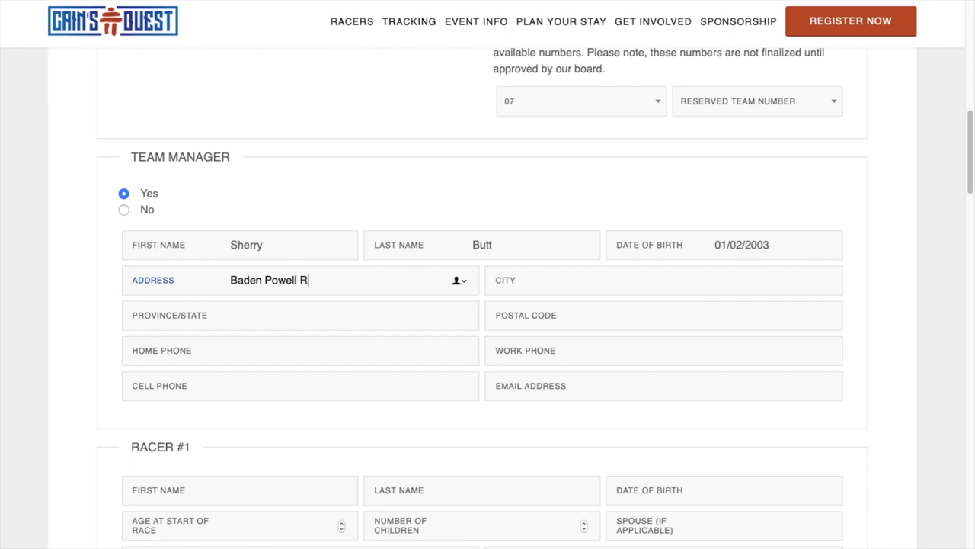
pyautogui.press('Tab')
pyautogui.write('Labrador City')
pyautogui.press('Tab')
pyautogui.write('NL')
pyautogui.press('Tab')
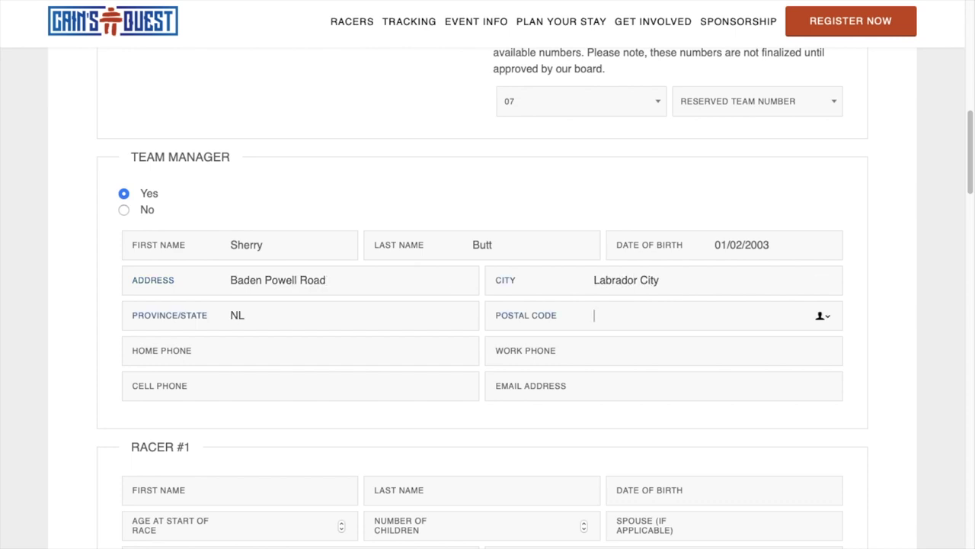
pyautogui.write('A2V 2K5')
# - Fill in the manager's home, work and cell phone numbers and e-mail address
pyautogui.press('Tab')
pyautogui.press('Tab')
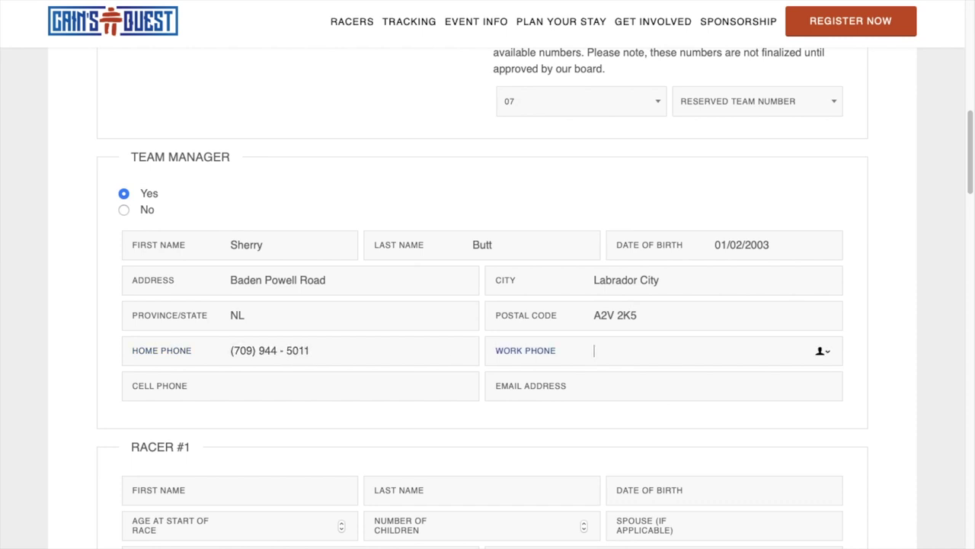
pyautogui.press('Tab')
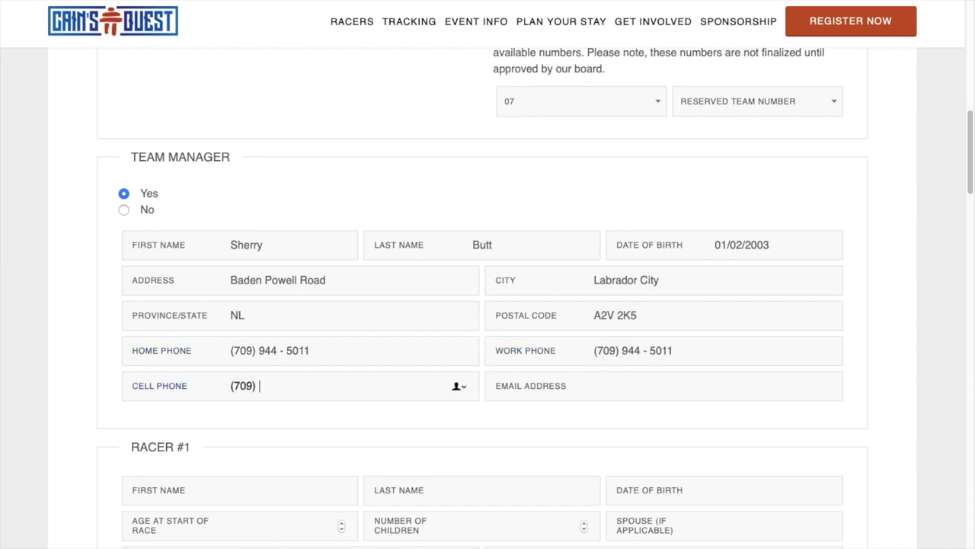
pyautogui.press('Tab')
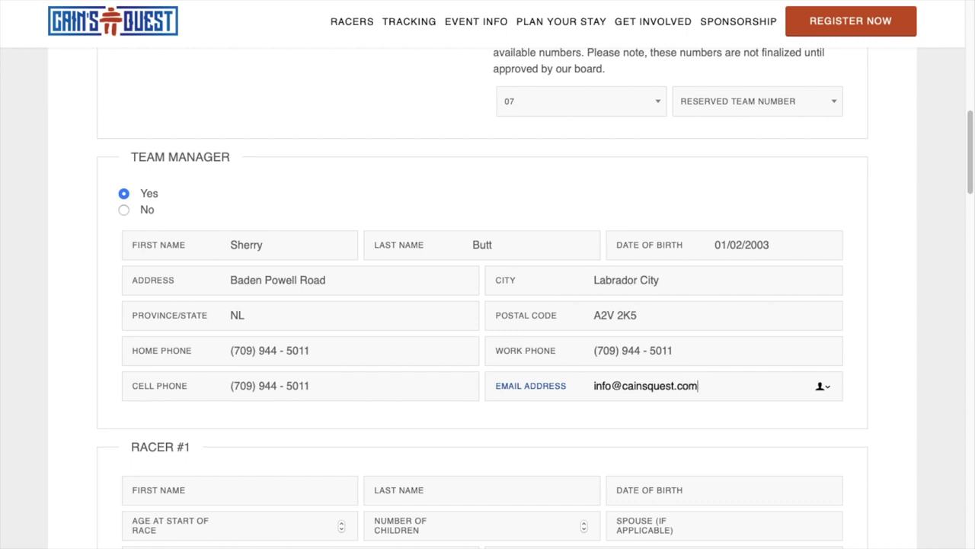
# - Enter Racer #1's first name
pyautogui.press('Tab')
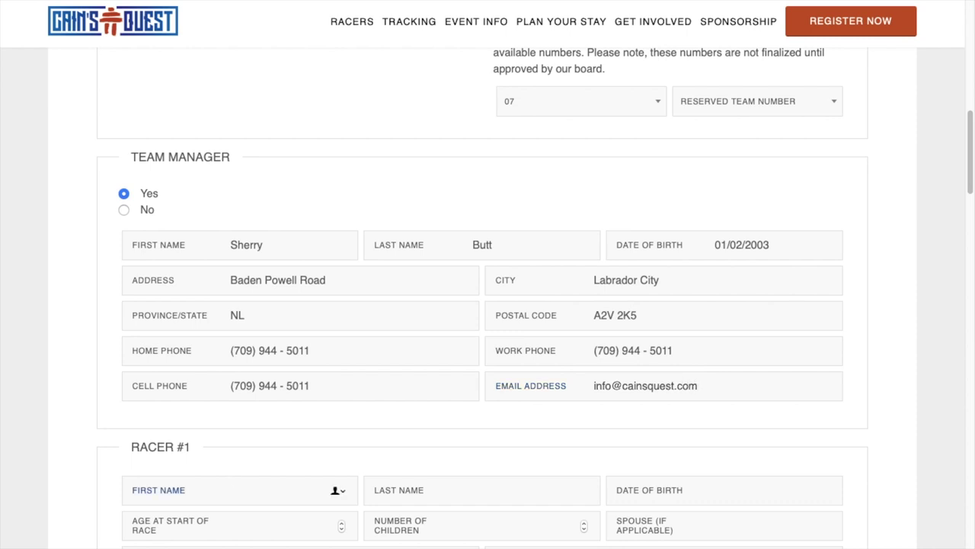
pyautogui.press('Tab')
# - Enter Racer #1's last name, birth date, age and home address details
pyautogui.press('Tab')
pyautogui.write('01022003')
pyautogui.press('Tab')
pyautogui.write('300')
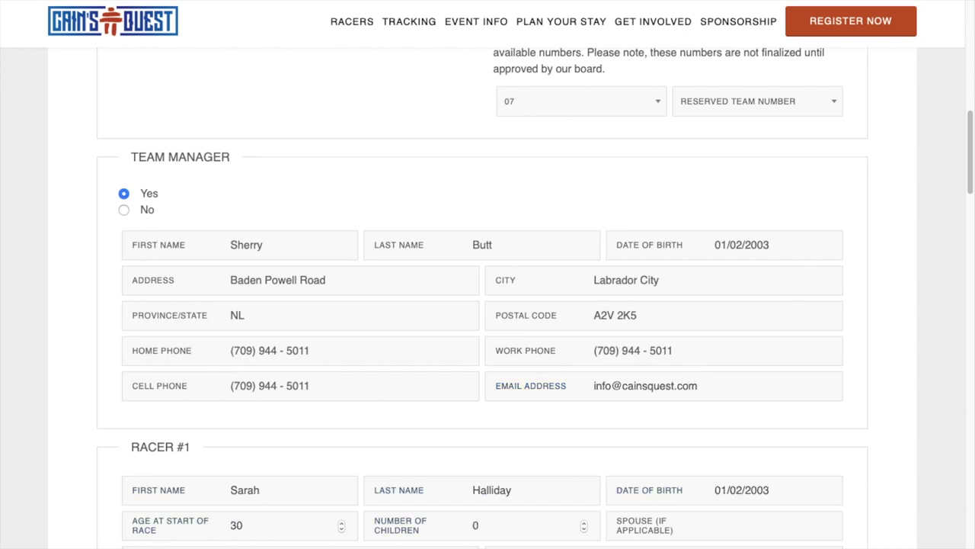
pyautogui.press('Tab')
pyautogui.write('Baden Powell Road')
pyautogui.press('Tab')
pyautogui.write('Labrador City')
pyautogui.press('Tab')
pyautogui.write('NL')
# - Fill in Racer #1's phone numbers and e-mail, then start the photo upload
pyautogui.press('Tab')
pyautogui.write('A2V ')
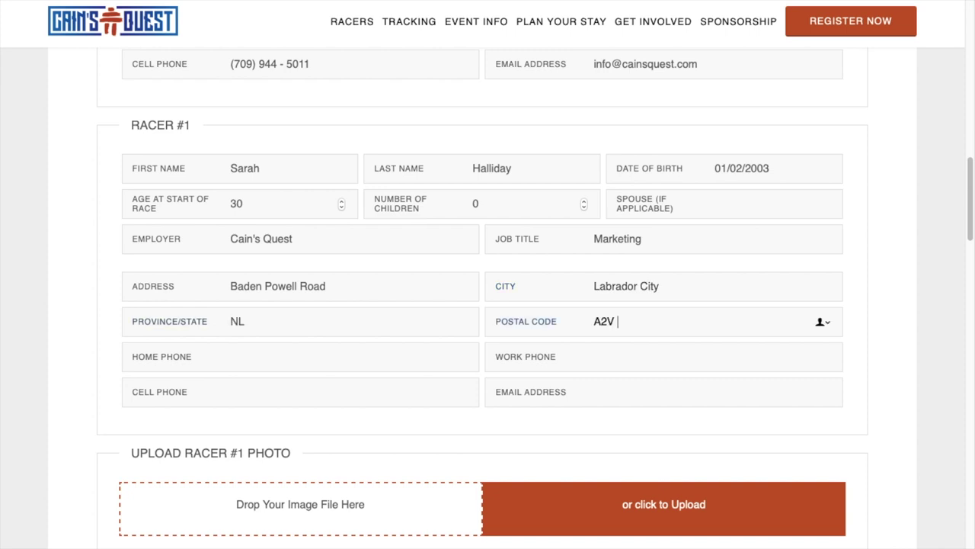
pyautogui.write('2K5')
pyautogui.press('Tab')
pyautogui.press('Tab')
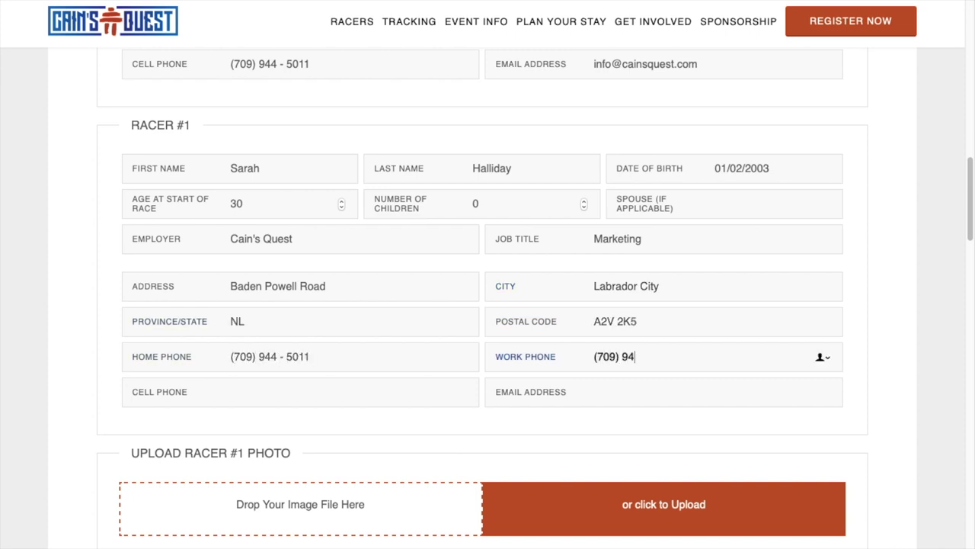
pyautogui.press('Tab')
pyautogui.press('Tab')
pyautogui.scroll(-1, 437, 349)
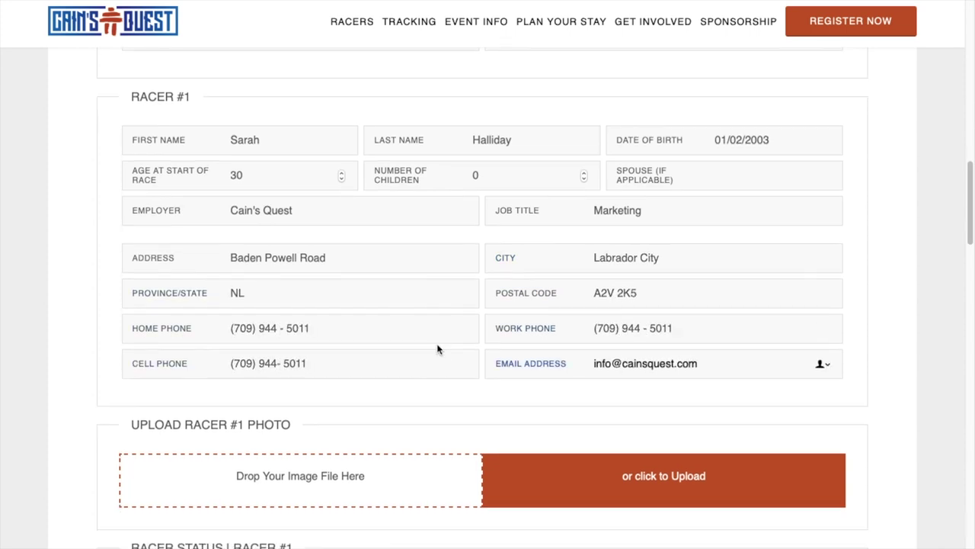
pyautogui.scroll(-2, 438, 349)
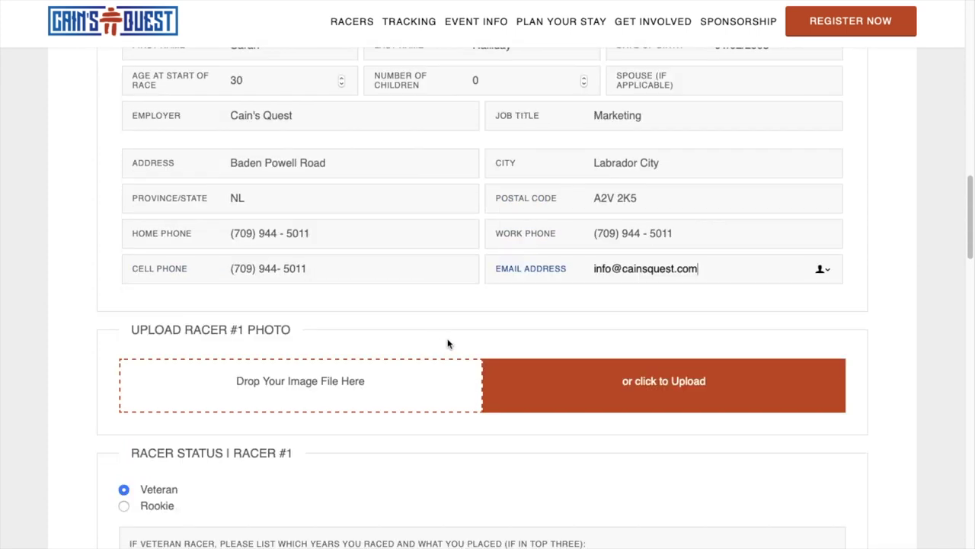
pyautogui.click(660, 381)
# - Choose Racer #1's headshot JPEG from the Registration Headshots folder for upload
pyautogui.click(225, 48)
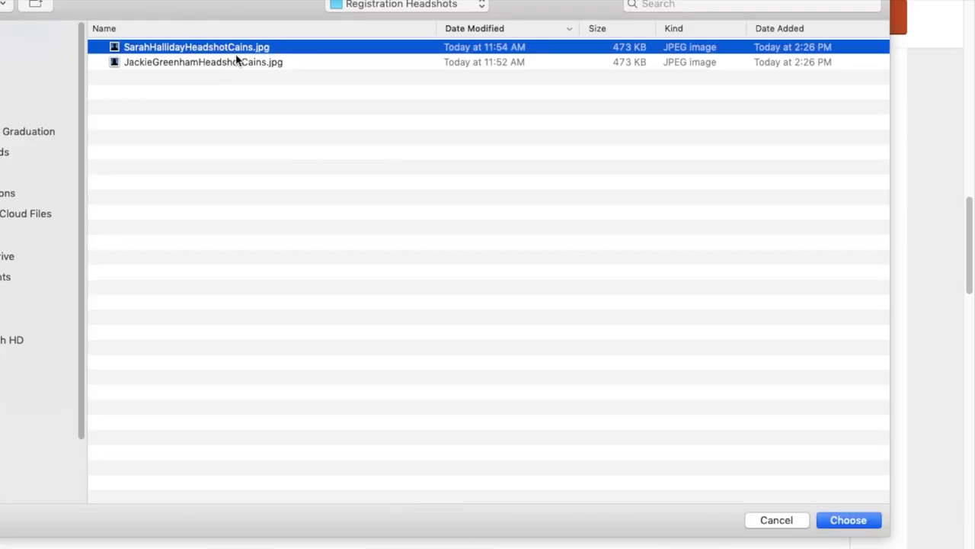
pyautogui.click(859, 520)
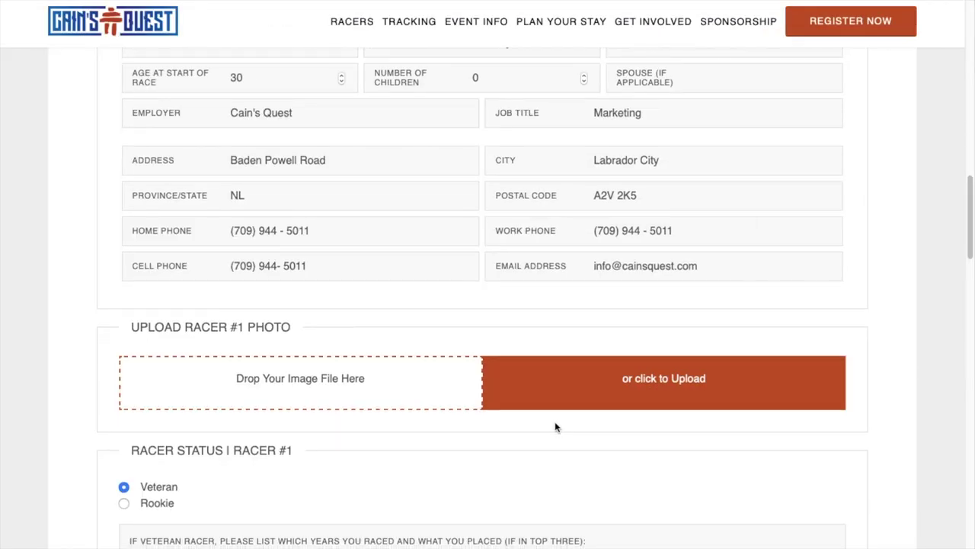
pyautogui.scroll(-5, 555, 426)
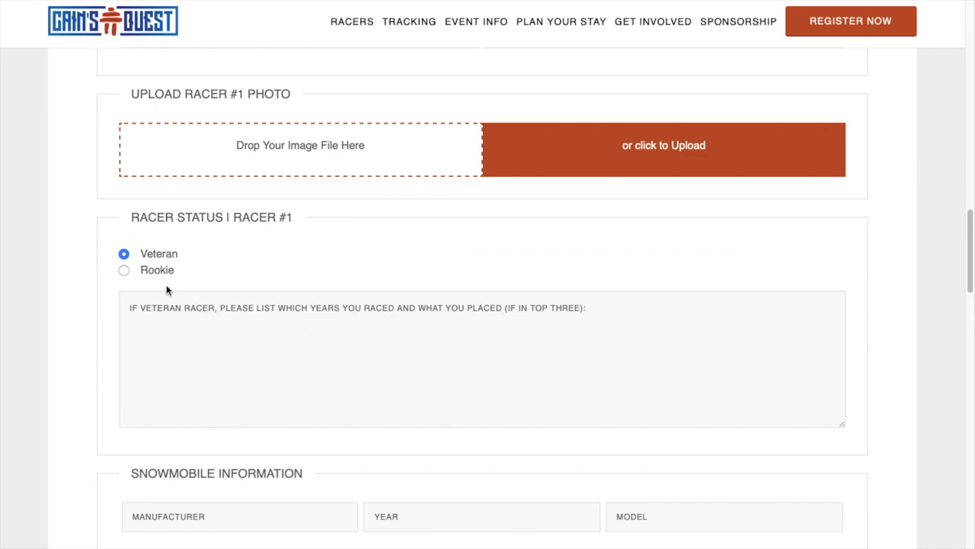
# - Mark Racer #1 as Rookie, enter a 2003 Skidoo MXZ, and start Racer #2's first name
pyautogui.click(124, 270)
pyautogui.scroll(-5, 187, 340)
pyautogui.write('Skidoo')
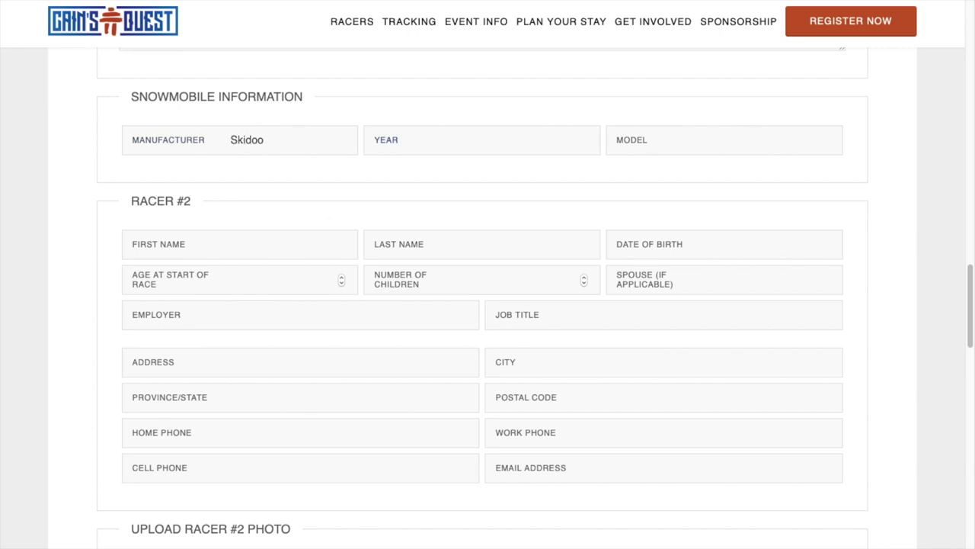
pyautogui.press('Tab')
pyautogui.write('2003')
pyautogui.press('Tab')
pyautogui.write('MX')
pyautogui.click(227, 244)
# - Enter Racer #2's last name, birth date, age 30, employer Cain's Quest and job Operations
pyautogui.press('Tab')
pyautogui.press('Tab')
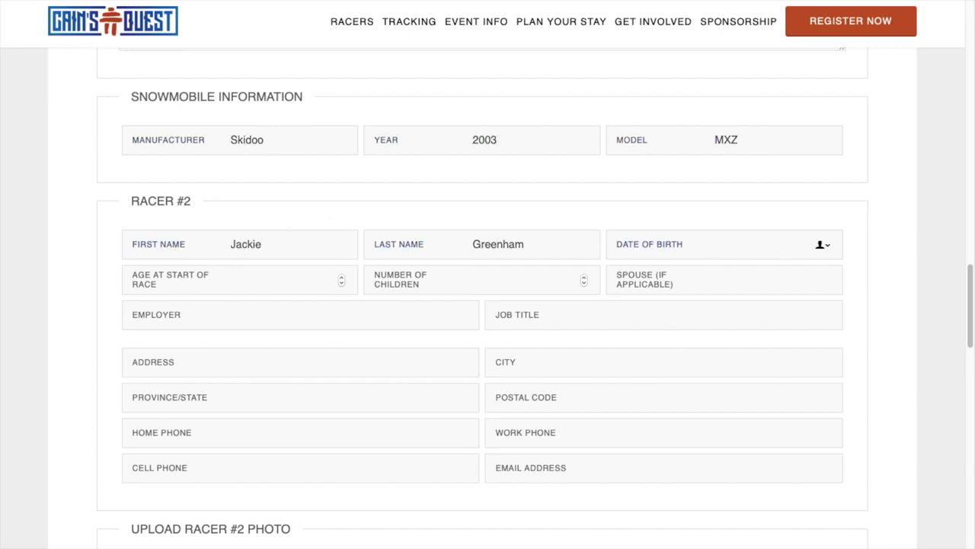
pyautogui.press('Tab')
pyautogui.press('Tab')
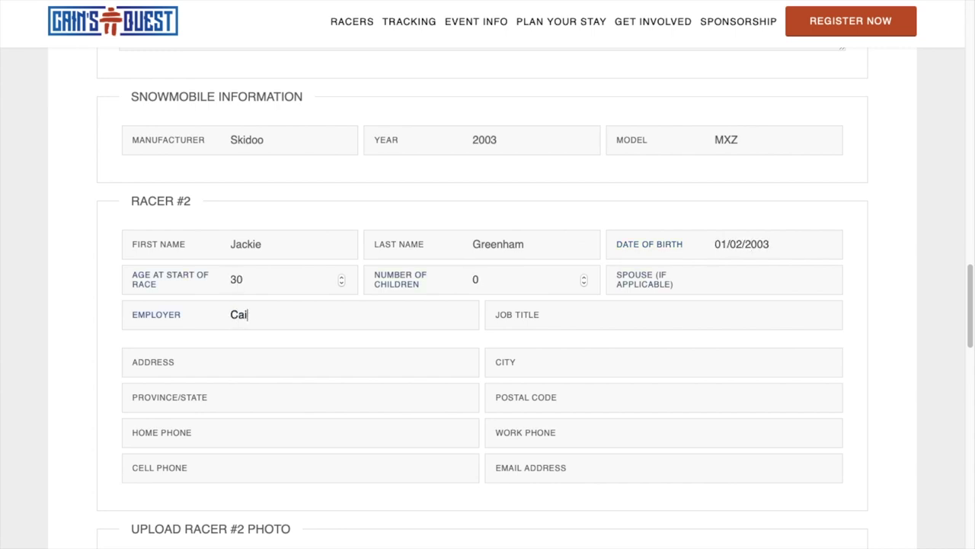
pyautogui.press('Tab')
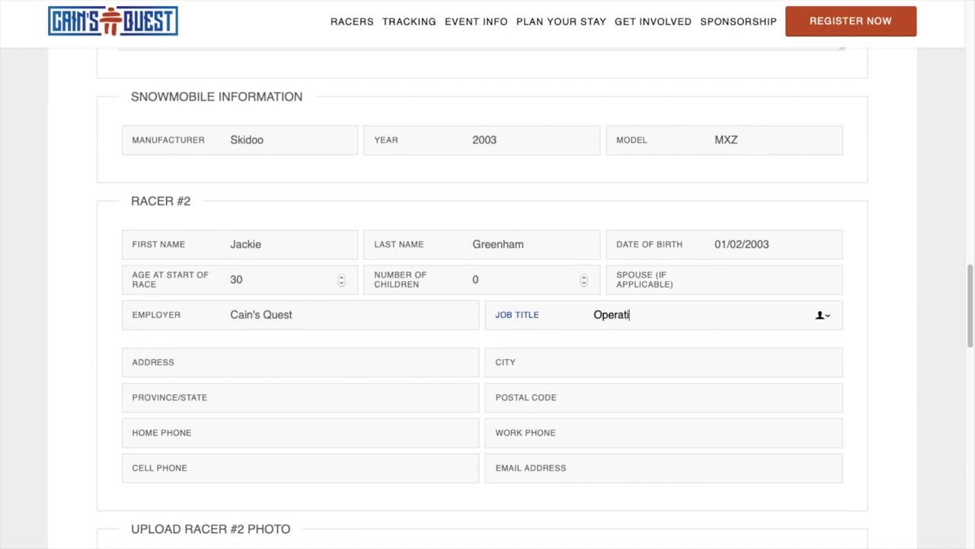
# - Fill in Racer #2's street address, city, province and postal code
pyautogui.press('Tab')
pyautogui.write('Baden Powell Road')
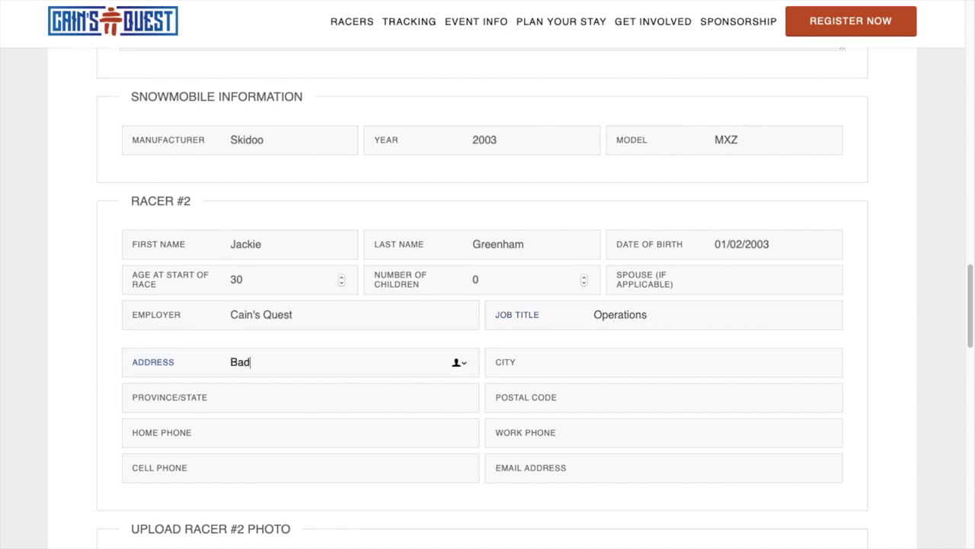
pyautogui.press('Tab')
pyautogui.write('Wa')
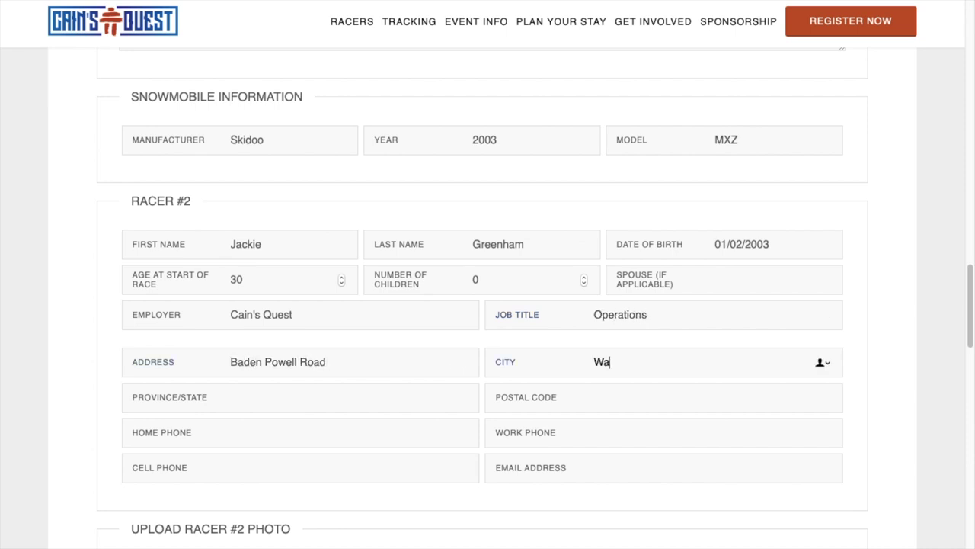
pyautogui.press('BackSpace')
pyautogui.press('BackSpace')
pyautogui.write('Labrador City')
pyautogui.press('Tab')
pyautogui.write('NL')
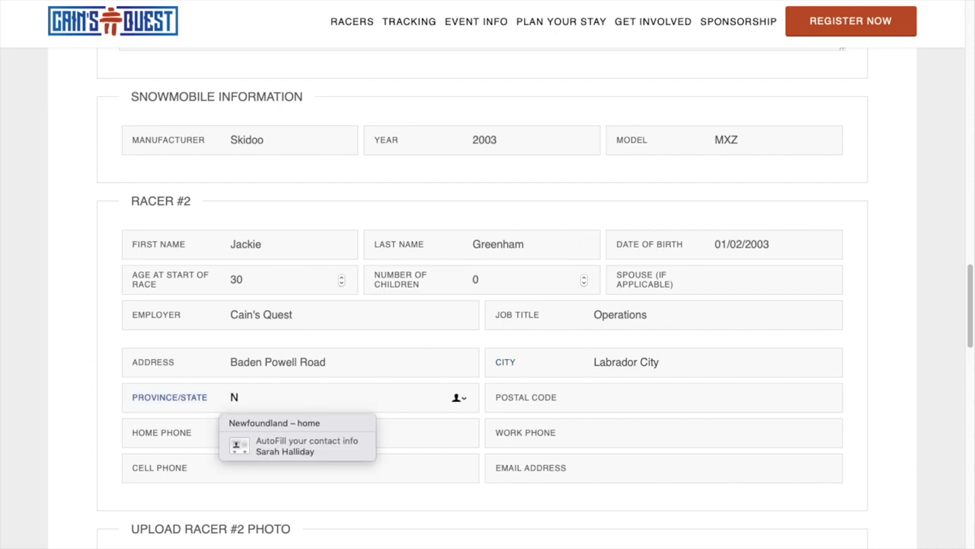
pyautogui.press('Tab')
pyautogui.write('A2V ')
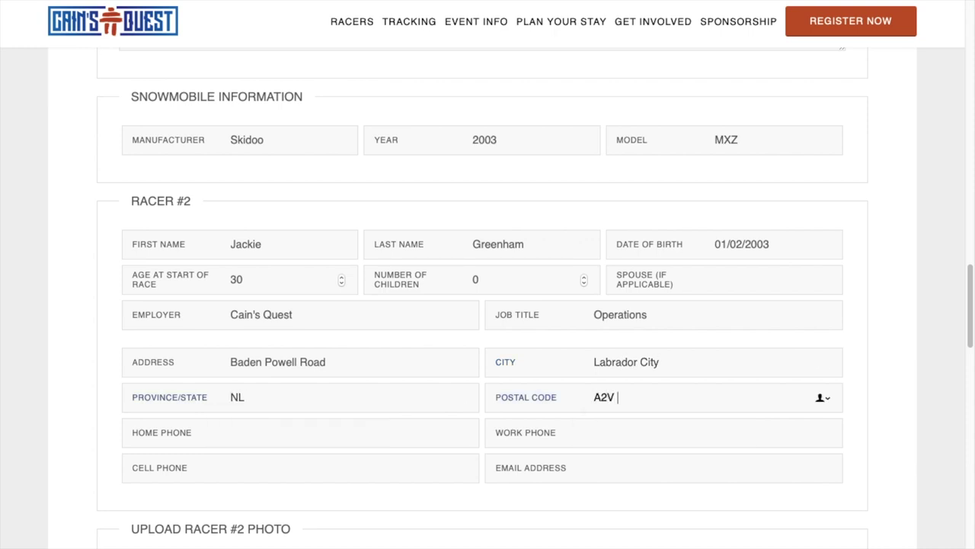
pyautogui.write('2K5')
# - Enter Racer #2's phone numbers and e-mail, then start the photo upload
pyautogui.press('Tab')
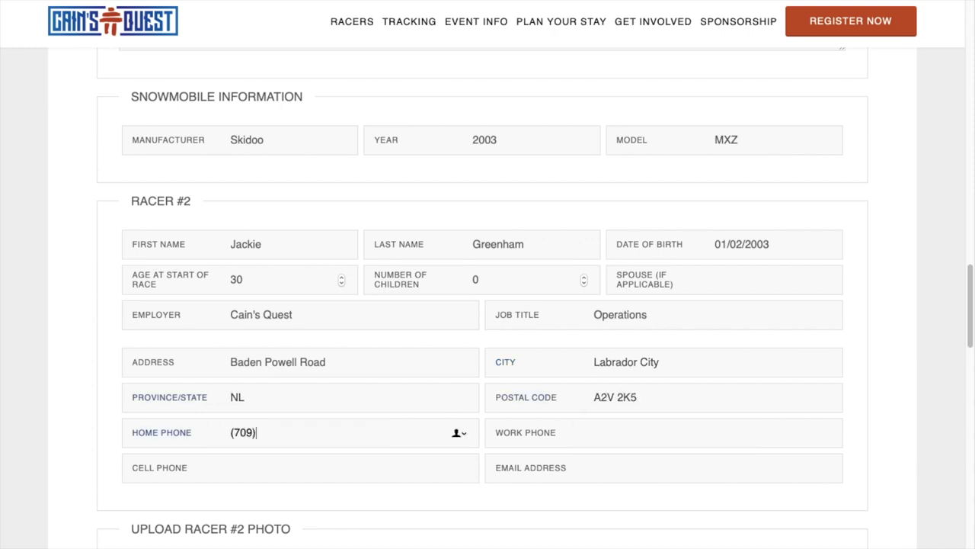
pyautogui.press('Tab')
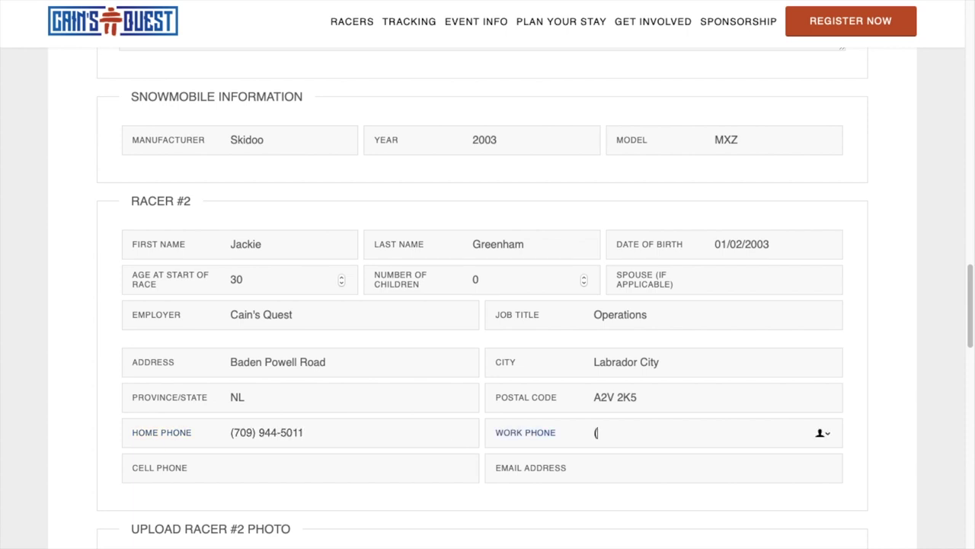
pyautogui.press('Tab')
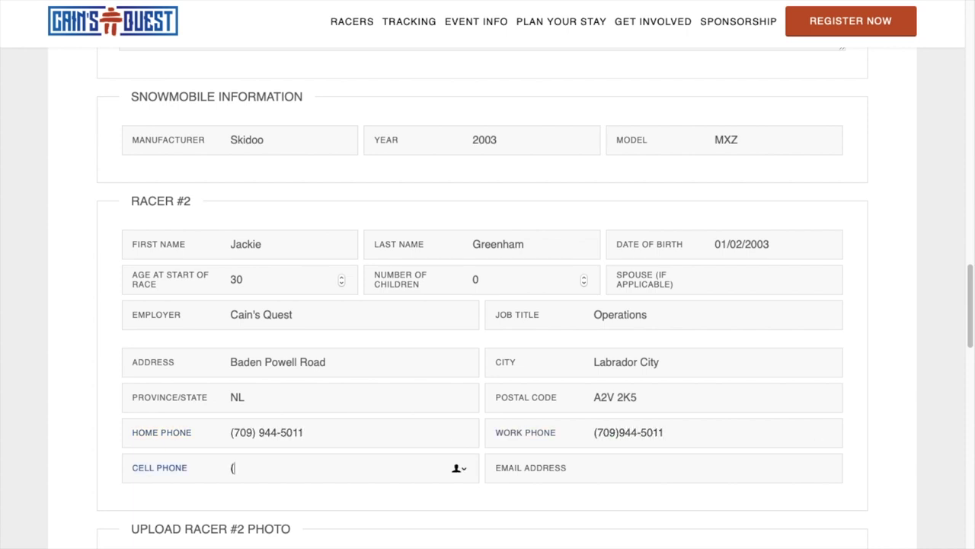
pyautogui.press('Tab')
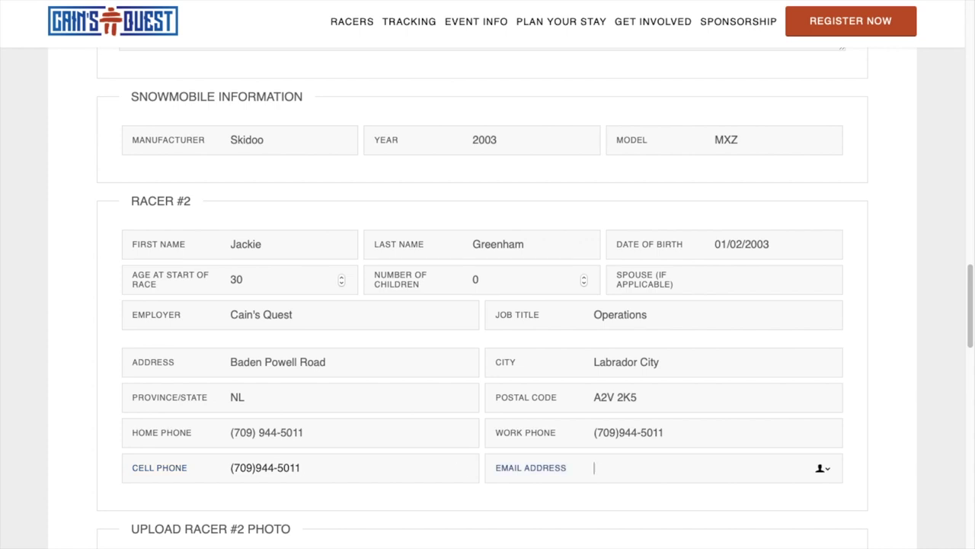
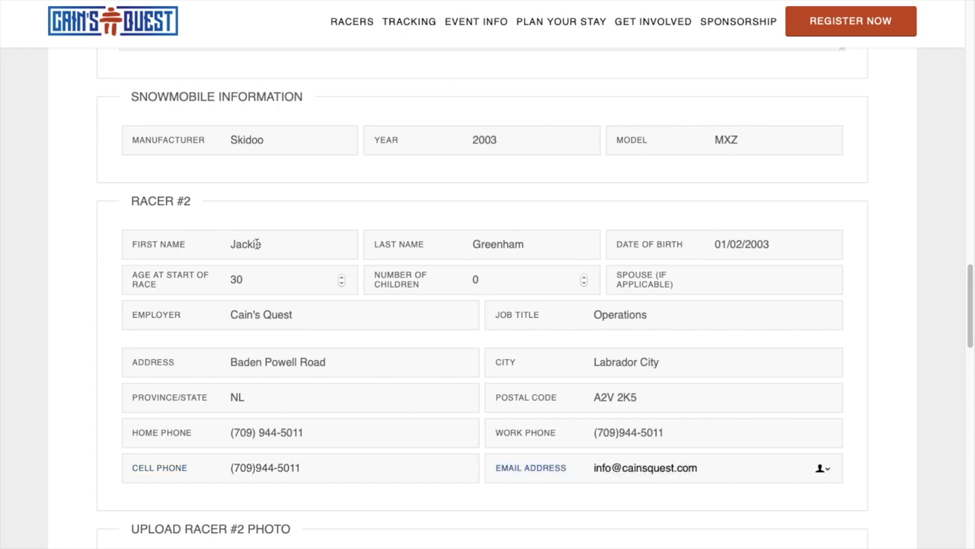
pyautogui.scroll(-4, 397, 316)
pyautogui.click(623, 289)
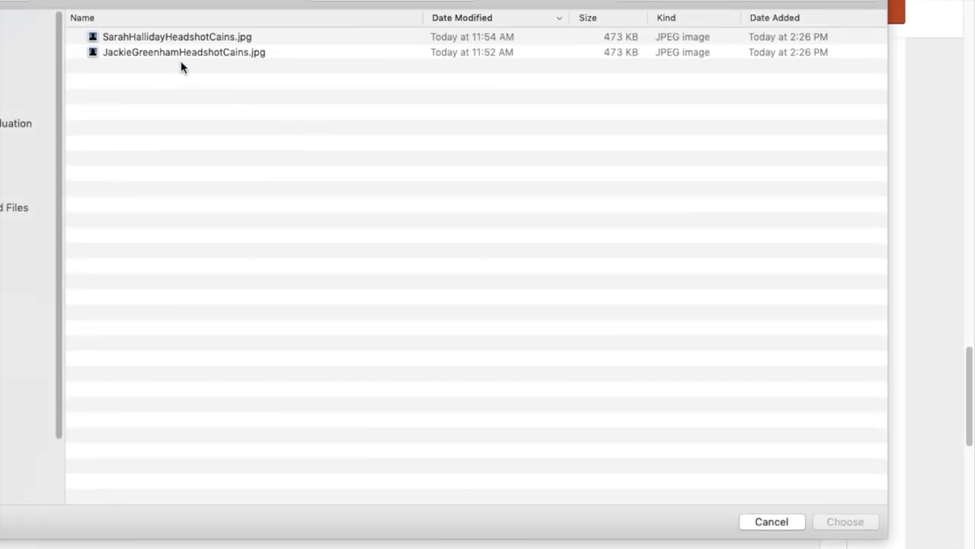
# - Upload the second racer's headshot image
pyautogui.click(307, 59)
pyautogui.click(866, 452)
pyautogui.scroll(-2, 201, 425)
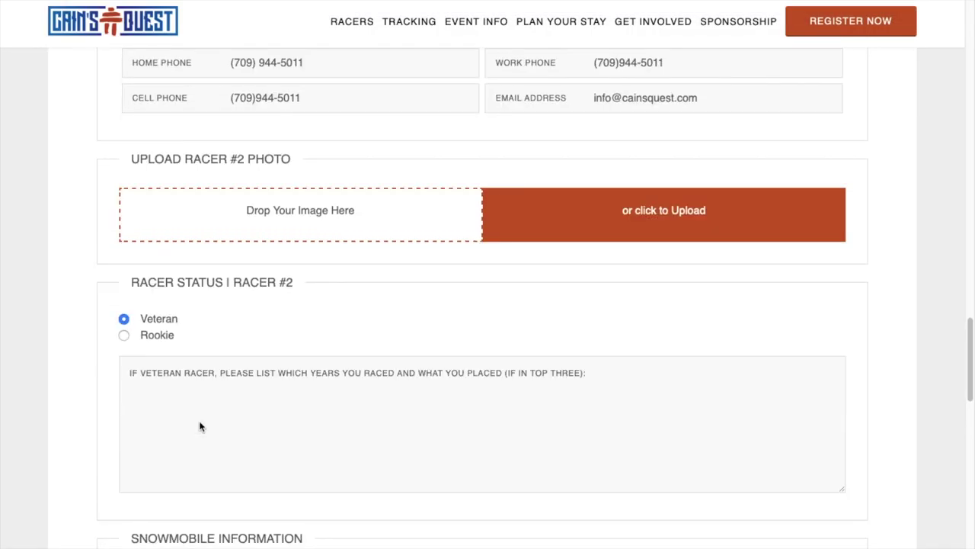
# - Record Racer #2's veteran years as 2006, 2007, 2009
pyautogui.write('2005')
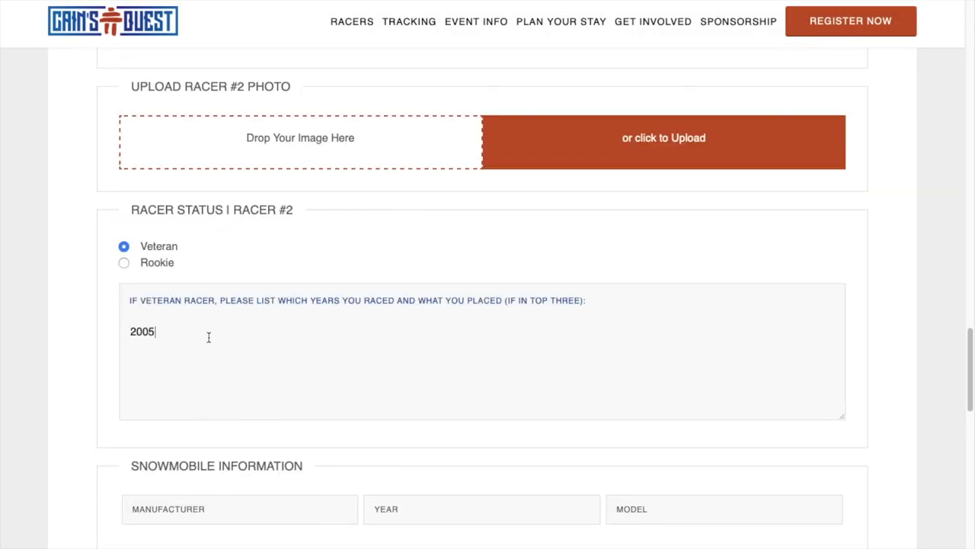
pyautogui.press('BackSpace')
pyautogui.write('6, 2007, 2009')
pyautogui.scroll(-2, 261, 454)
# - Enter Racer #2's snowmobile as a 2003 Skidoo MXZ
pyautogui.click(257, 356)
pyautogui.write('Skidoo')
pyautogui.press('Tab')
pyautogui.write('2003')
pyautogui.press('Tab')
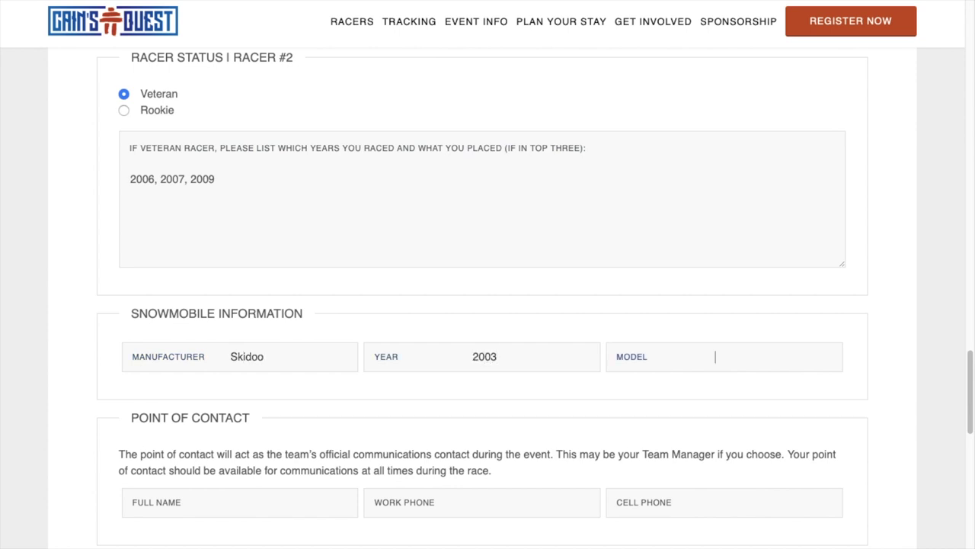
pyautogui.write('MXZ')
pyautogui.scroll(-4, 259, 364)
pyautogui.click(237, 223)
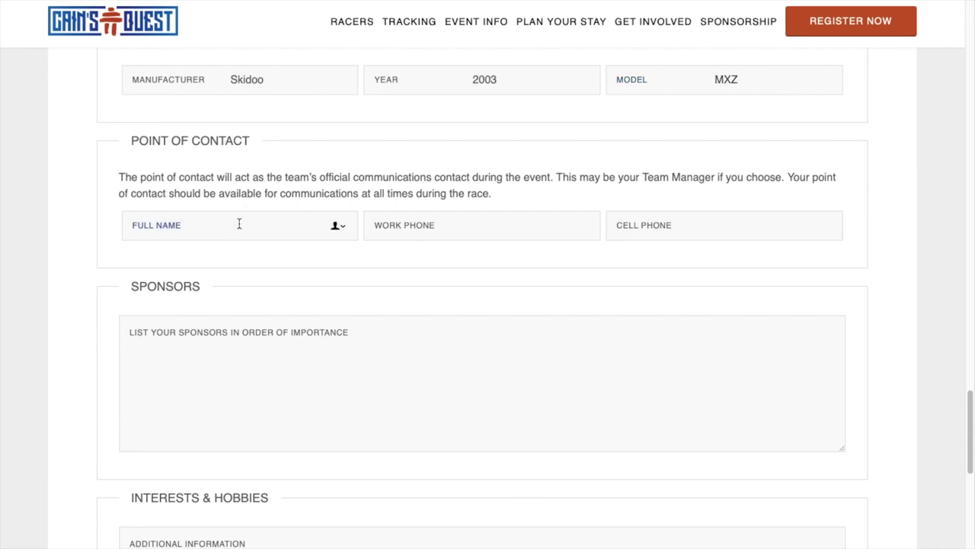
# - Fill in the point of contact's full name, work phone and cell phone
pyautogui.press('Tab')
pyautogui.click(264, 227)
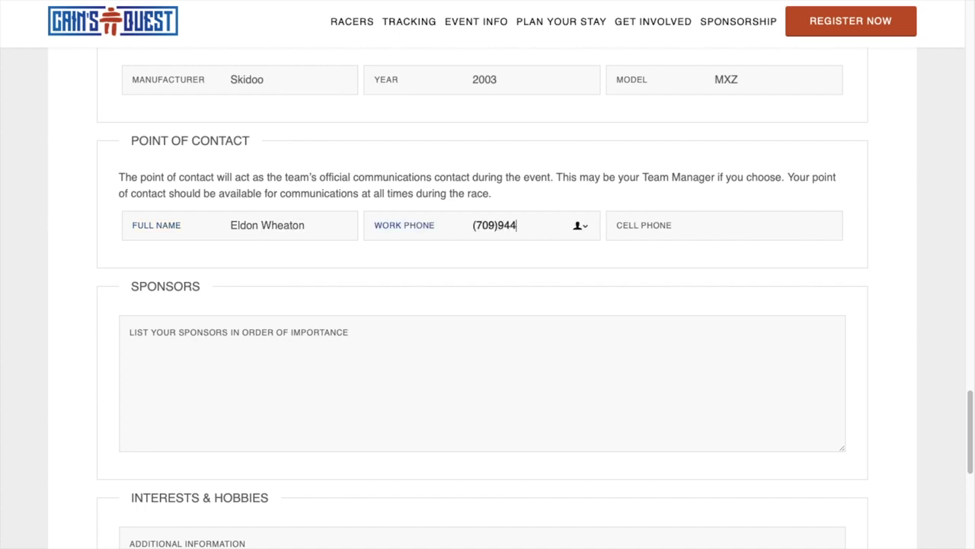
pyautogui.press('Tab')
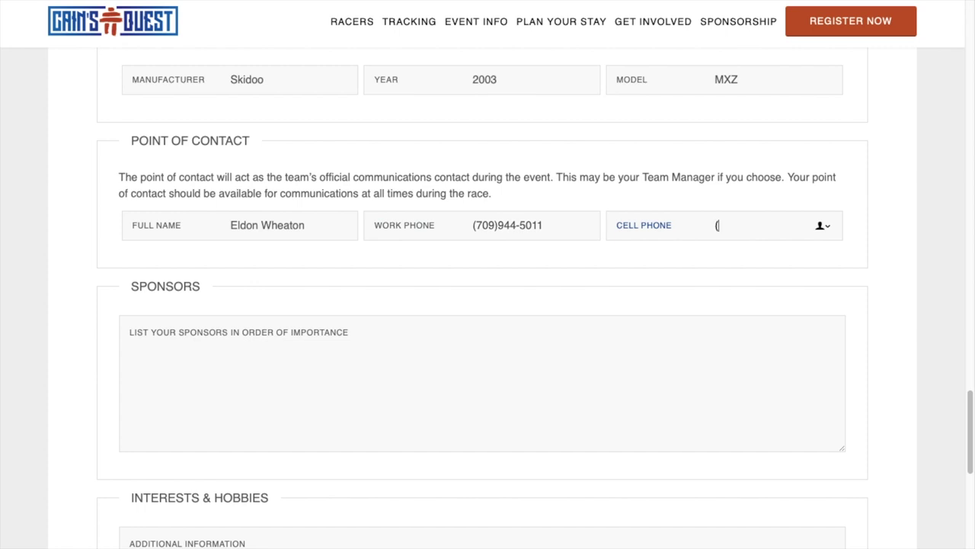
# - List Cain's Quest as sponsor and add hobbies: snowmobiling, hiking, fishing, canoeing
pyautogui.press('Tab')
pyautogui.write("Cain's Quest")
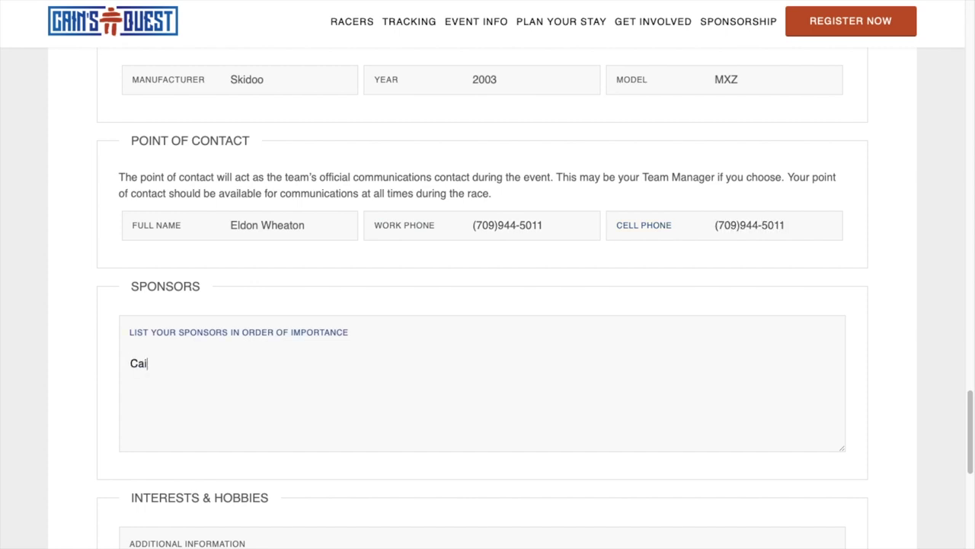
pyautogui.scroll(-3, 297, 266)
pyautogui.click(242, 340)
pyautogui.write('Sno')
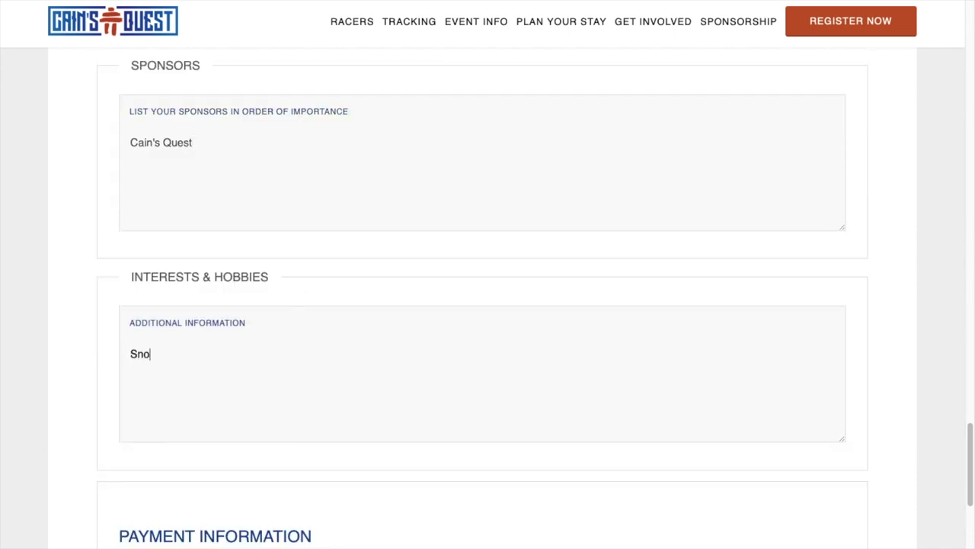
pyautogui.write('wmobiling, hiking, fishing')
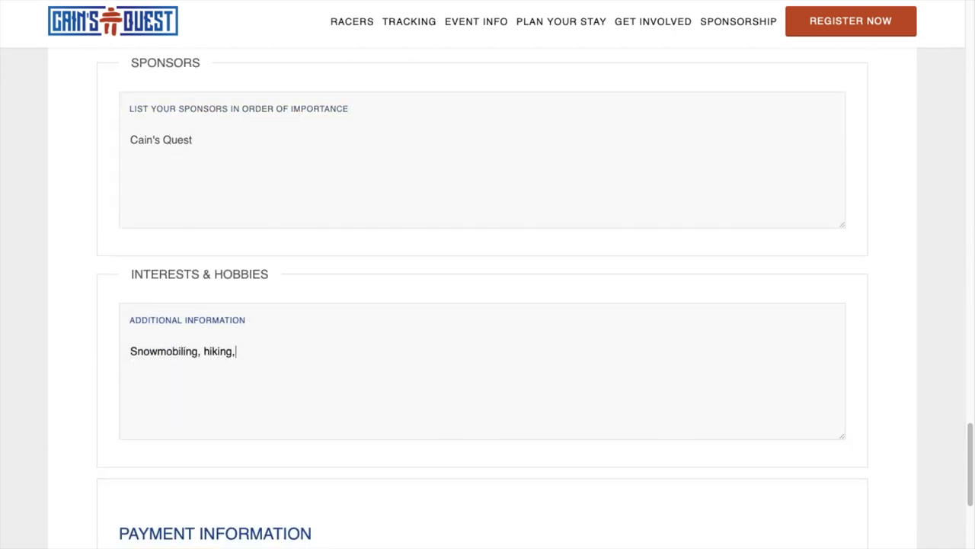
pyautogui.write(', canoeing.')
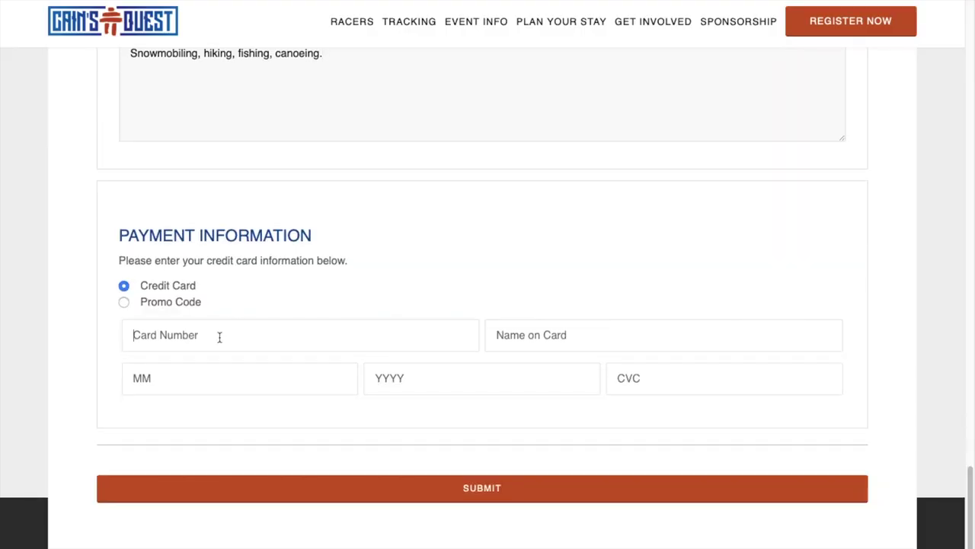
# - Enter the credit card number, cardholder name, expiry year 2021 and CVC, then submit the registration
pyautogui.click(219, 338)
pyautogui.hotkey('ctrl', 'v')
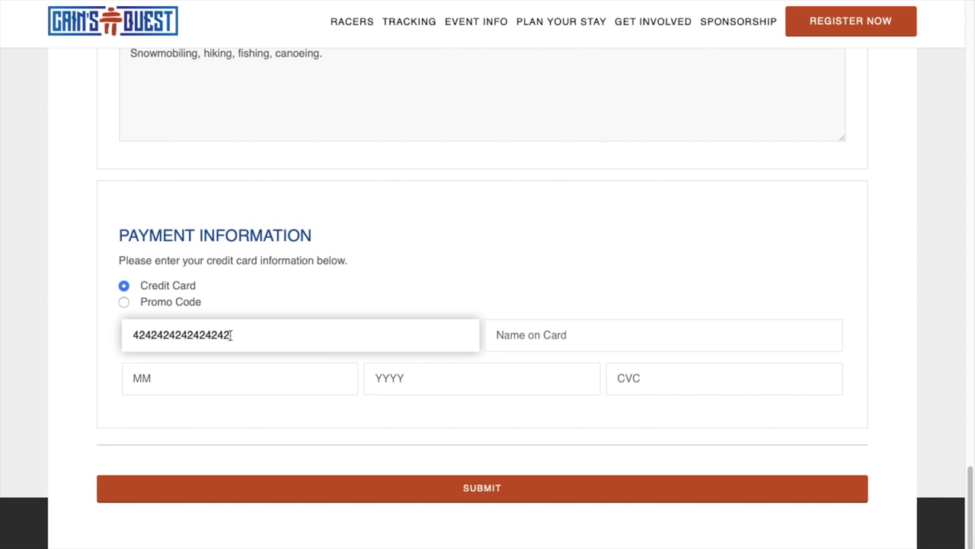
pyautogui.click(533, 343)
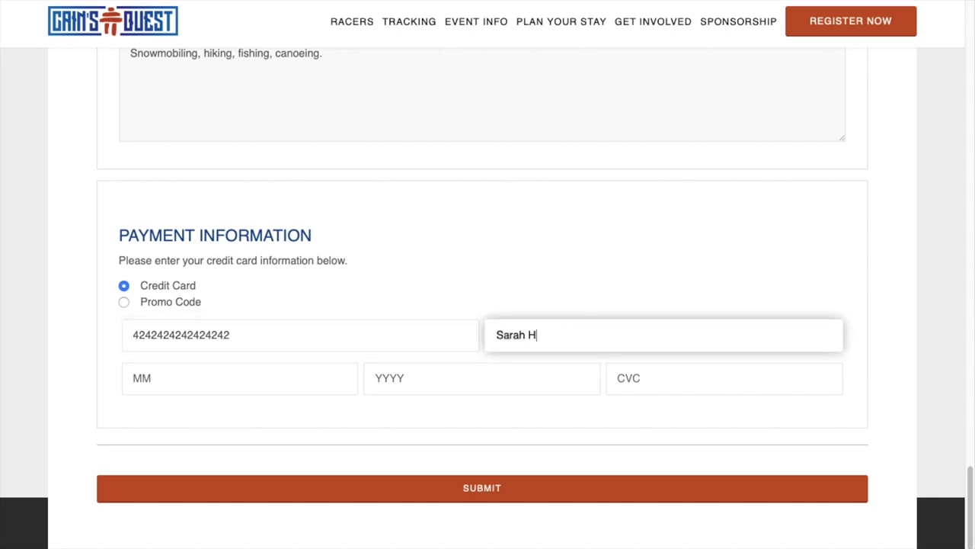
pyautogui.press('Tab')
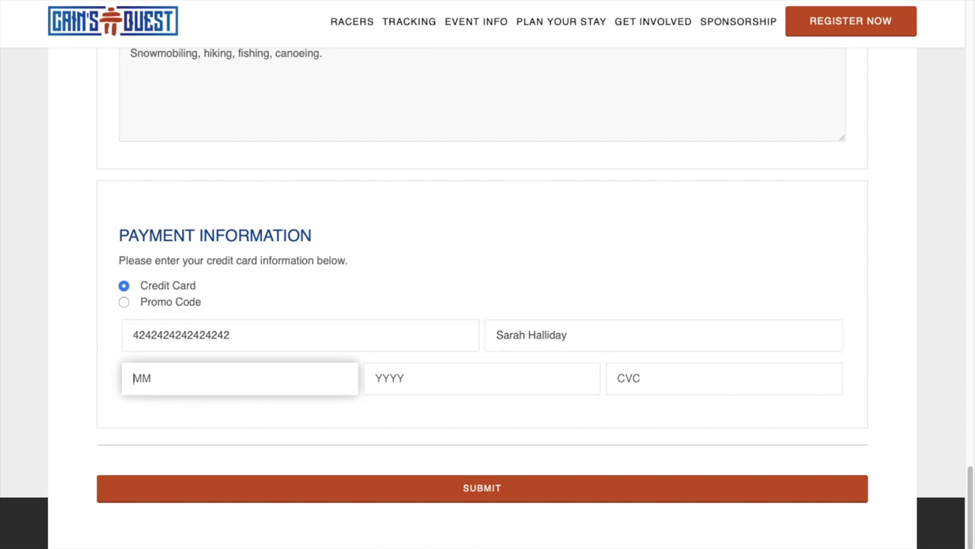
pyautogui.write('05')
pyautogui.press('Tab')
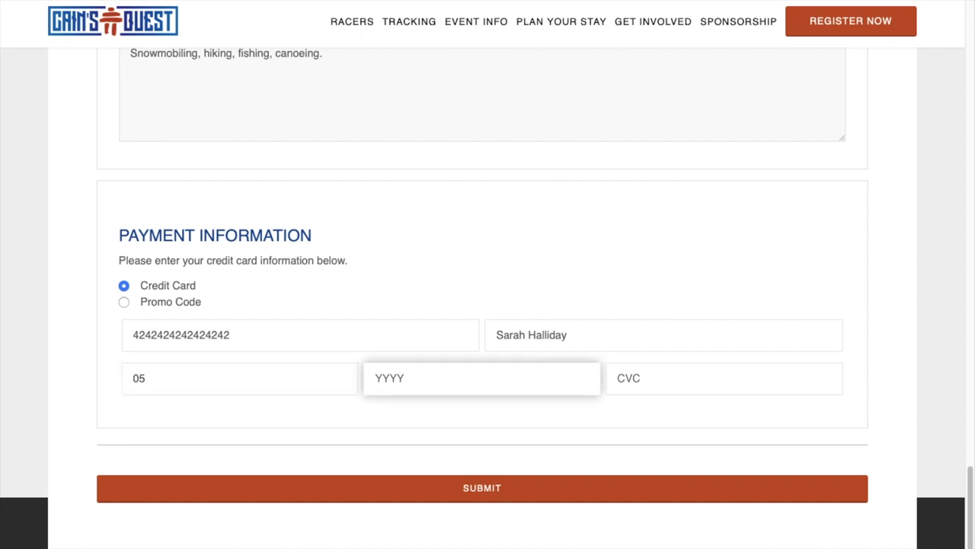
pyautogui.write('2021')
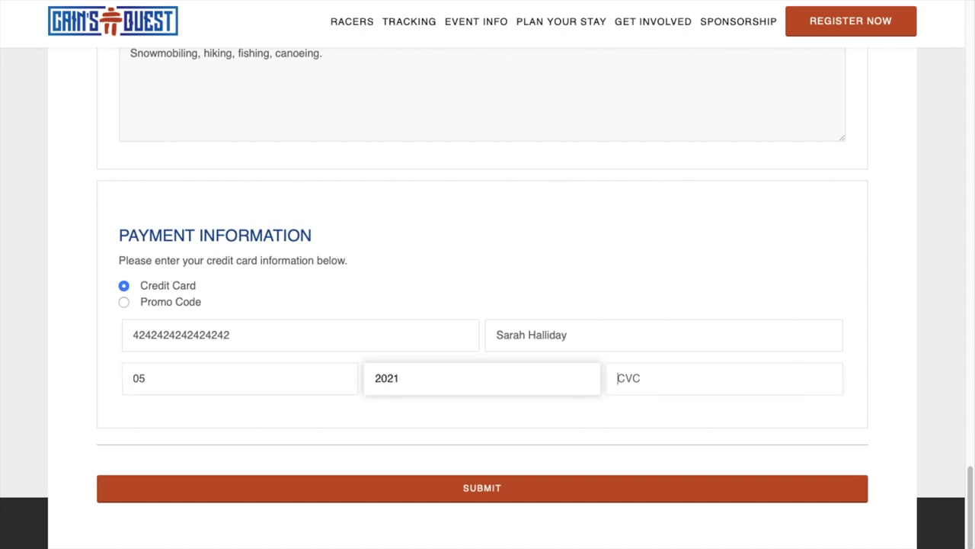
pyautogui.press('Tab')
pyautogui.write('3')
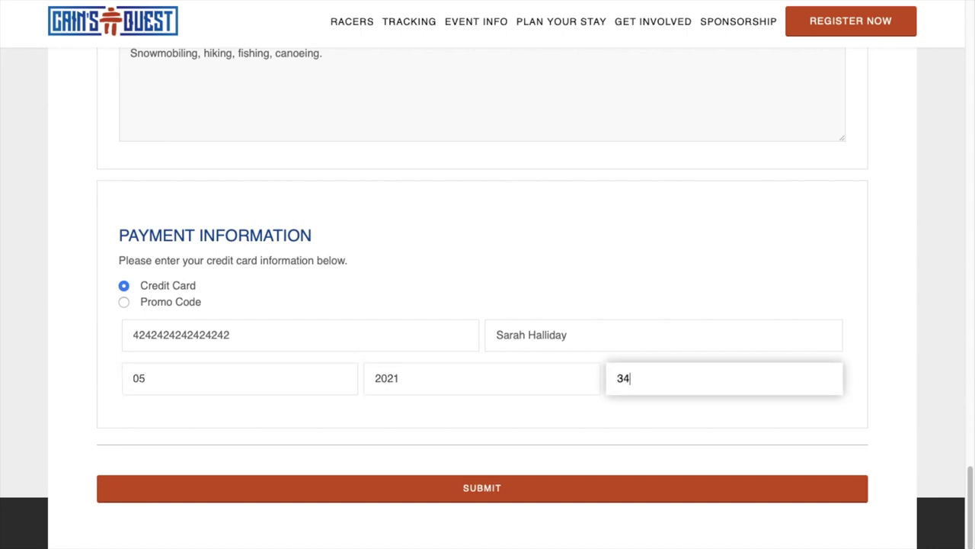
pyautogui.click(530, 489)
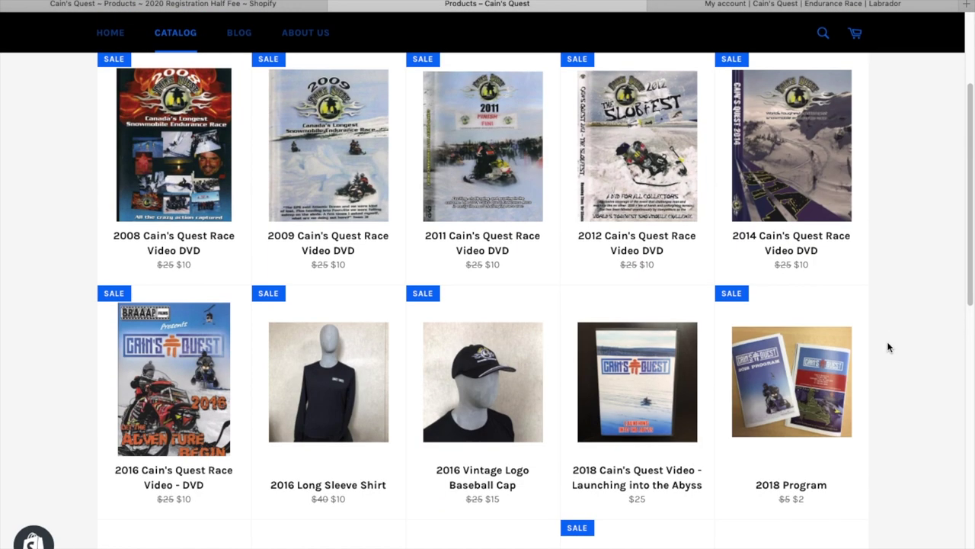
pyautogui.scroll(-3, 887, 348)
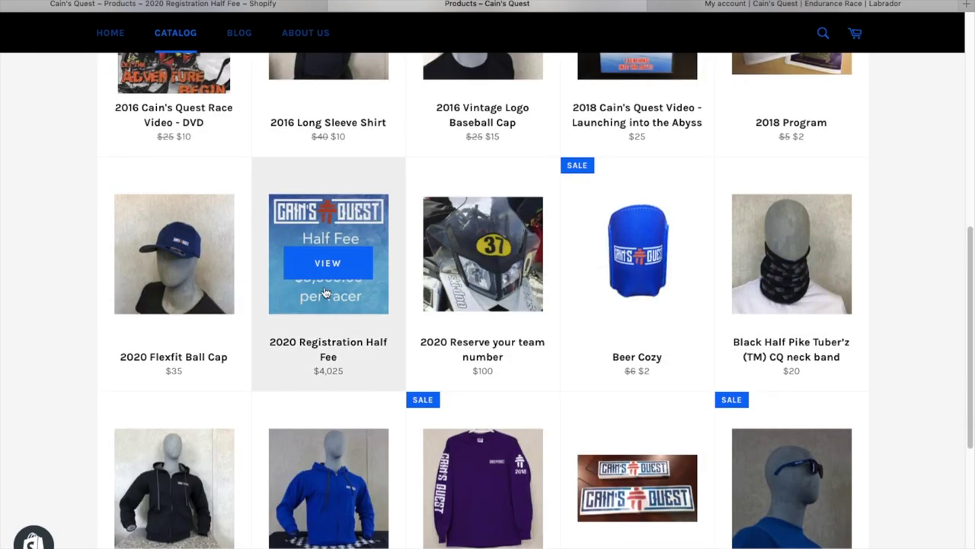
# - Open the 2020 Registration Half Fee product and add it to the cart
pyautogui.click(333, 301)
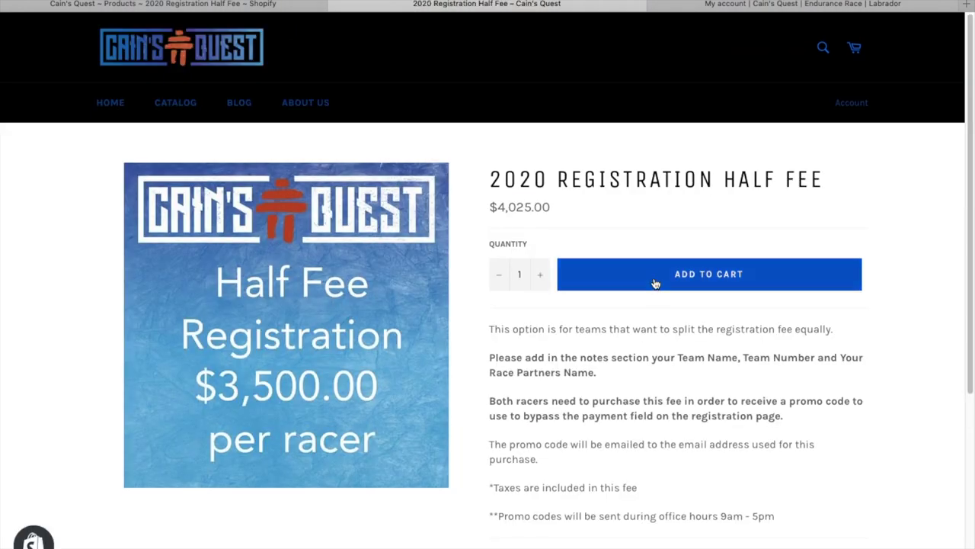
pyautogui.click(654, 282)
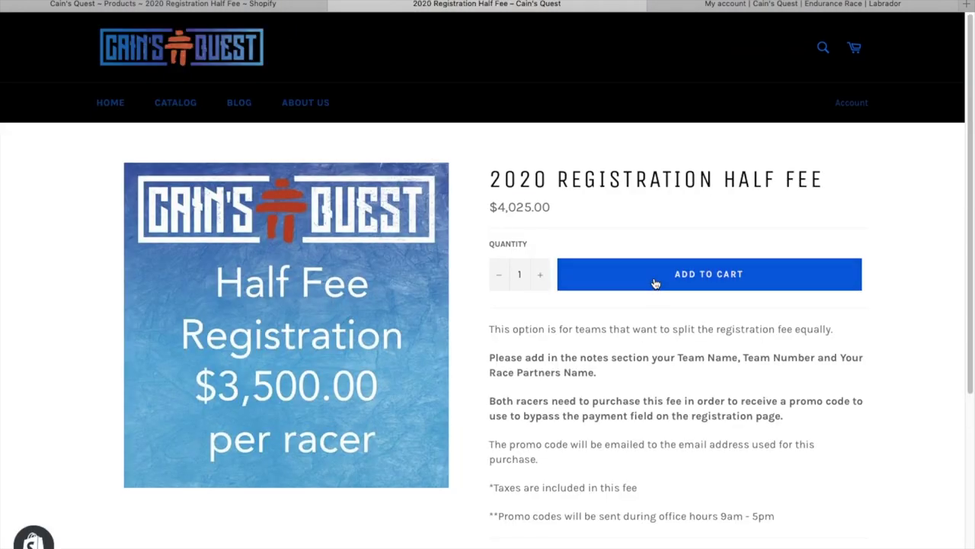
# - In the cart, add a special-instructions note naming the racer, Team 07 and partner, then check out
pyautogui.click(857, 49)
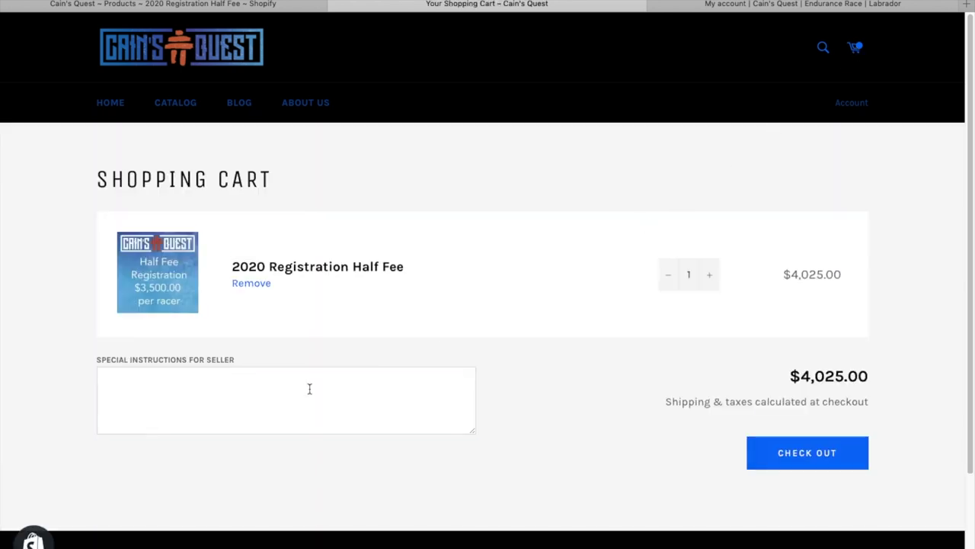
pyautogui.click(312, 386)
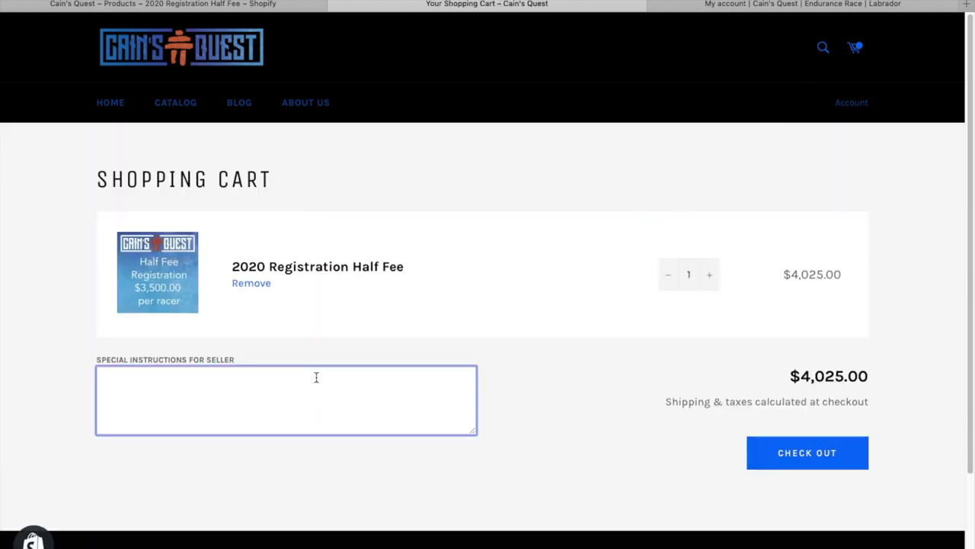
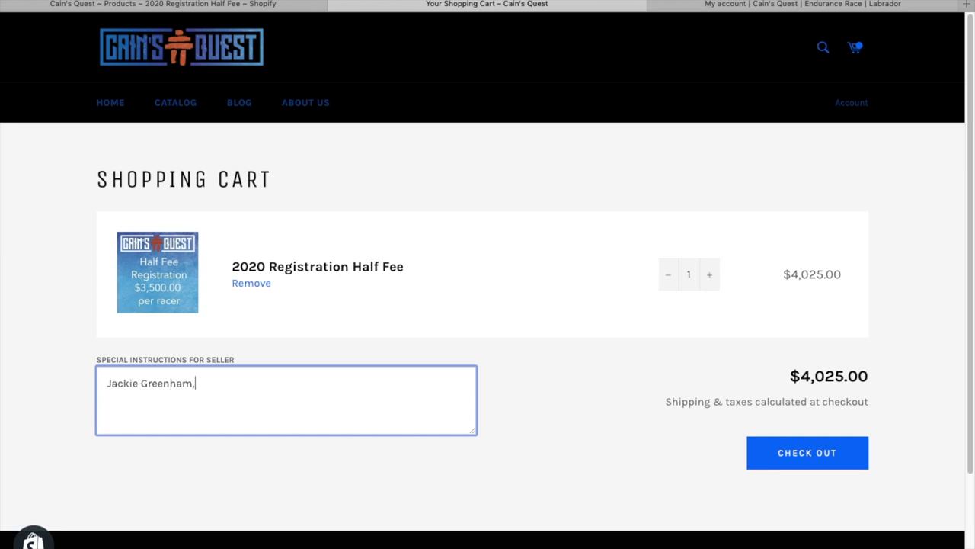
pyautogui.write('am 07, Halliday Team')
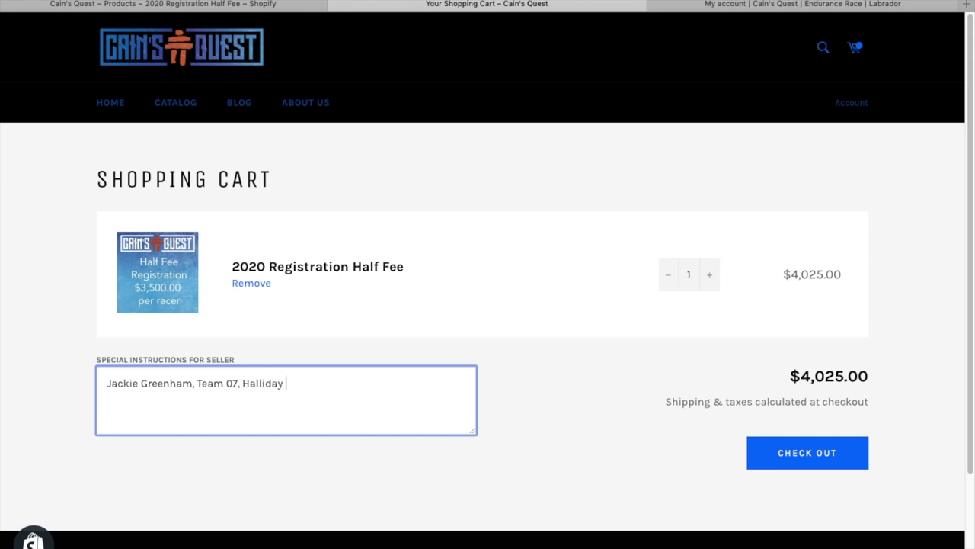
pyautogui.click(821, 455)
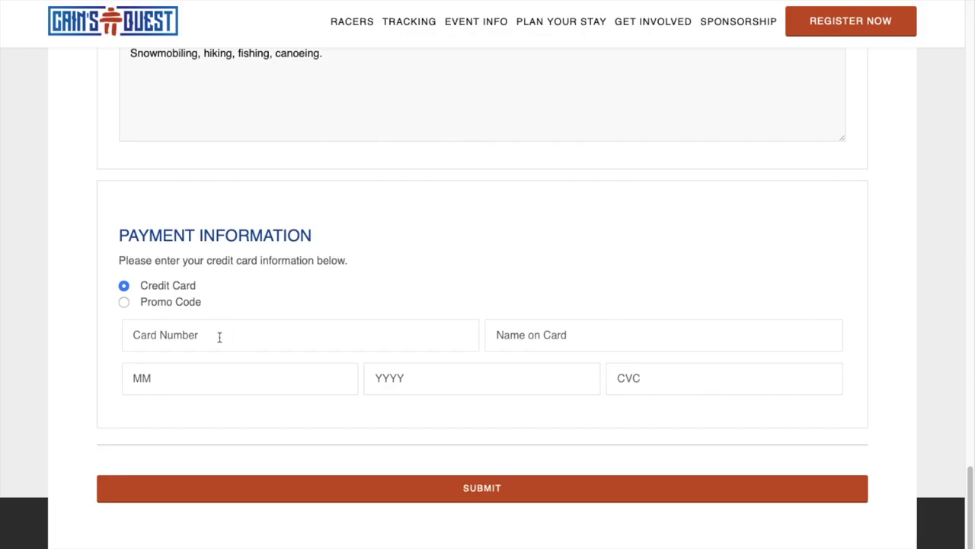
# - Paste the saved credit card details, submit the payment, and view the confirmation
pyautogui.click(220, 337)
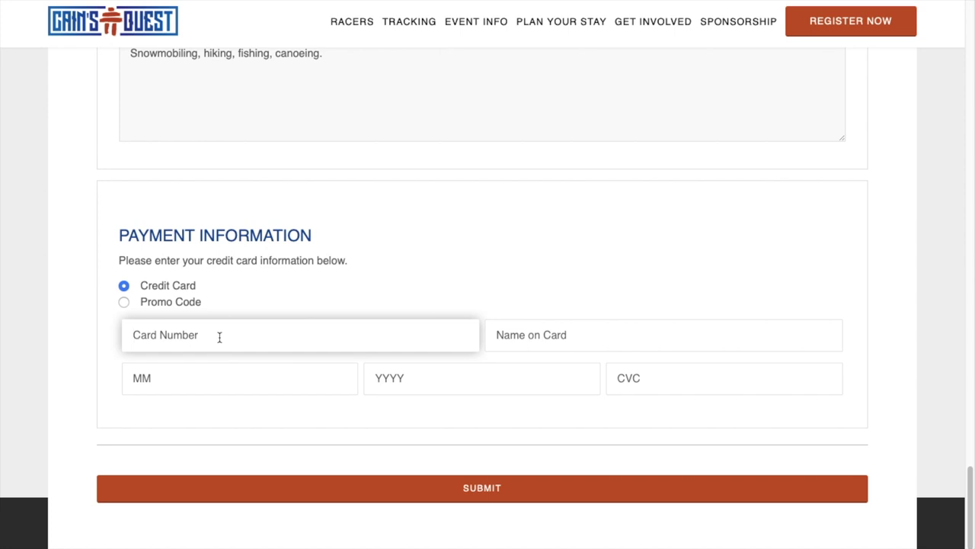
pyautogui.hotkey('ctrl', 'v')
pyautogui.click(541, 344)
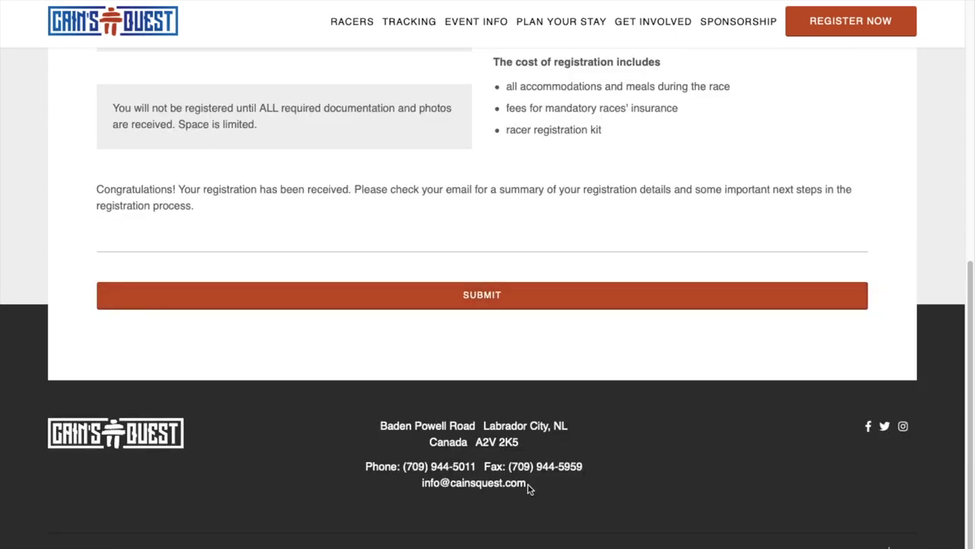
pyautogui.scroll(3, 530, 488)
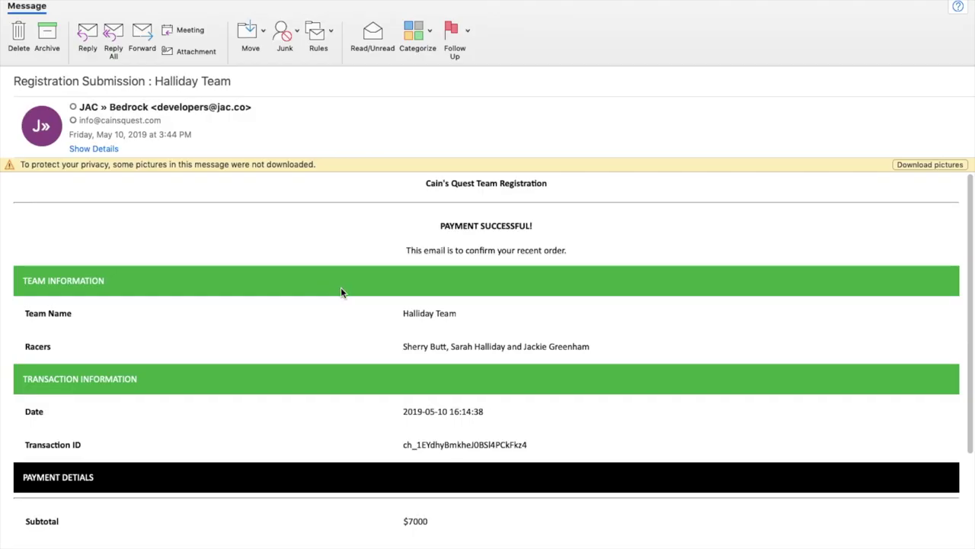
# - Scroll the confirmation email to the $1050 HST, $8050 total and waiver requirement
pyautogui.scroll(-3, 362, 303)
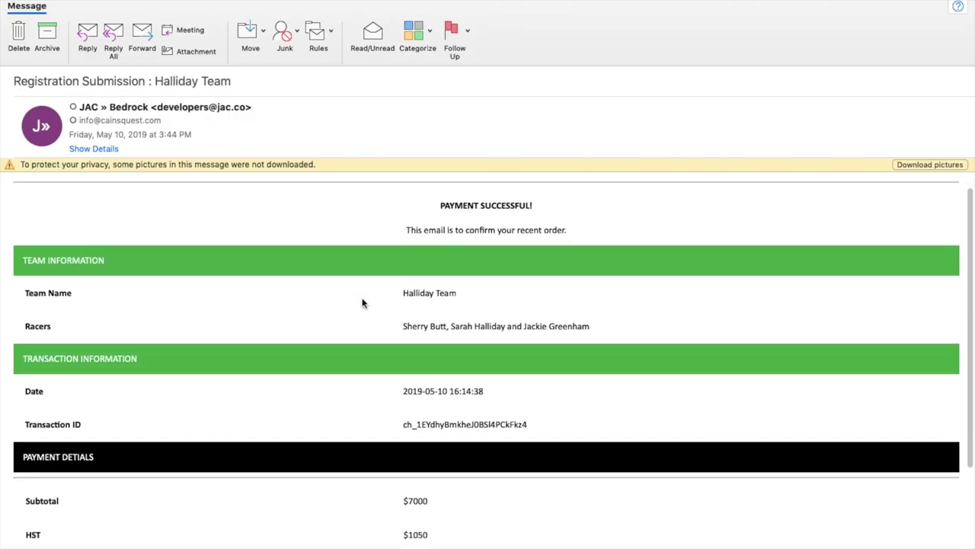
pyautogui.scroll(-5, 362, 303)
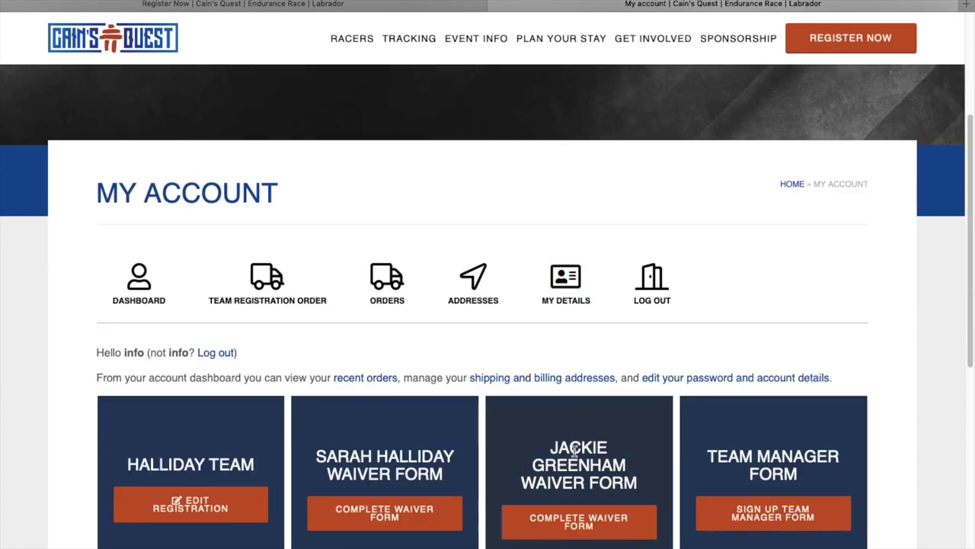
# - Open the first racer's waiver form and scroll down to its date and signature fields
pyautogui.scroll(-3, 575, 450)
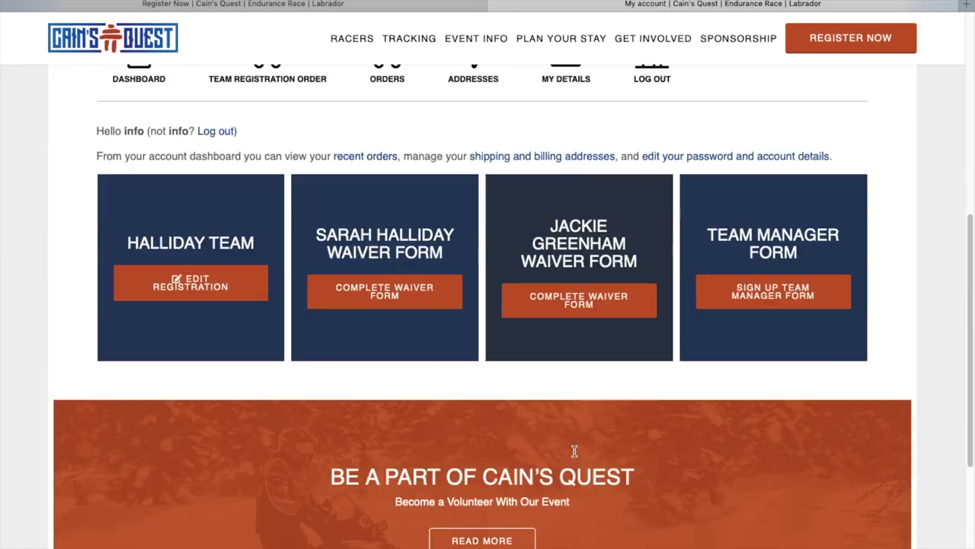
pyautogui.click(386, 303)
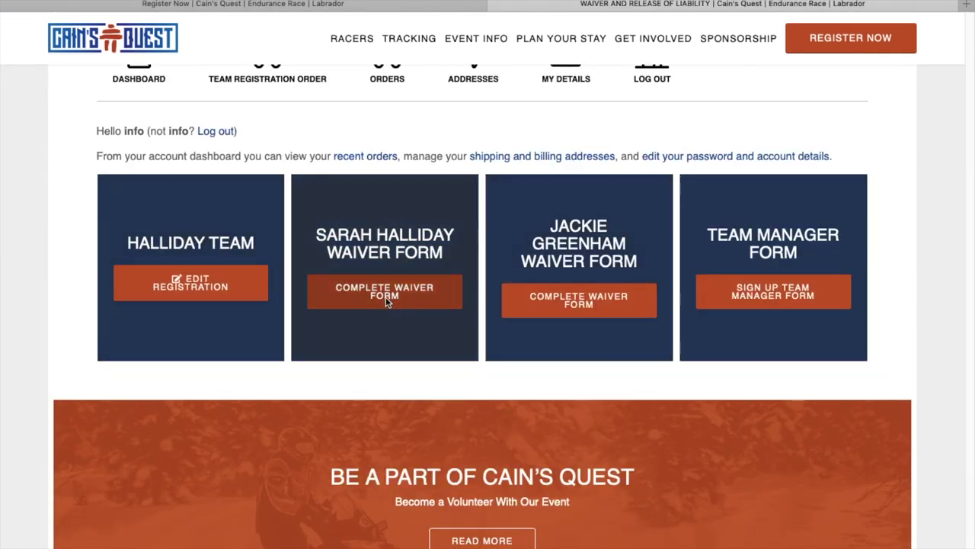
pyautogui.scroll(-2, 386, 303)
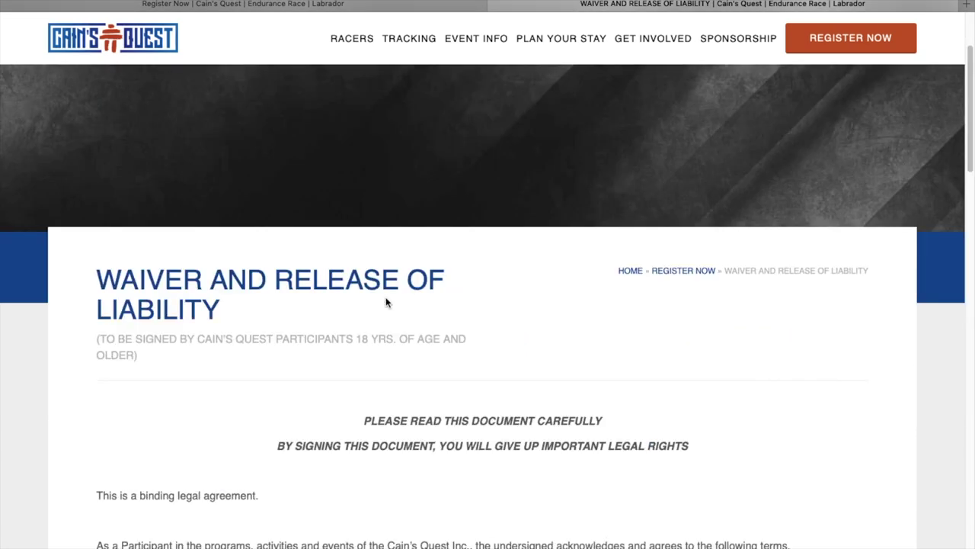
pyautogui.scroll(-4, 386, 302)
pyautogui.scroll(2, 387, 303)
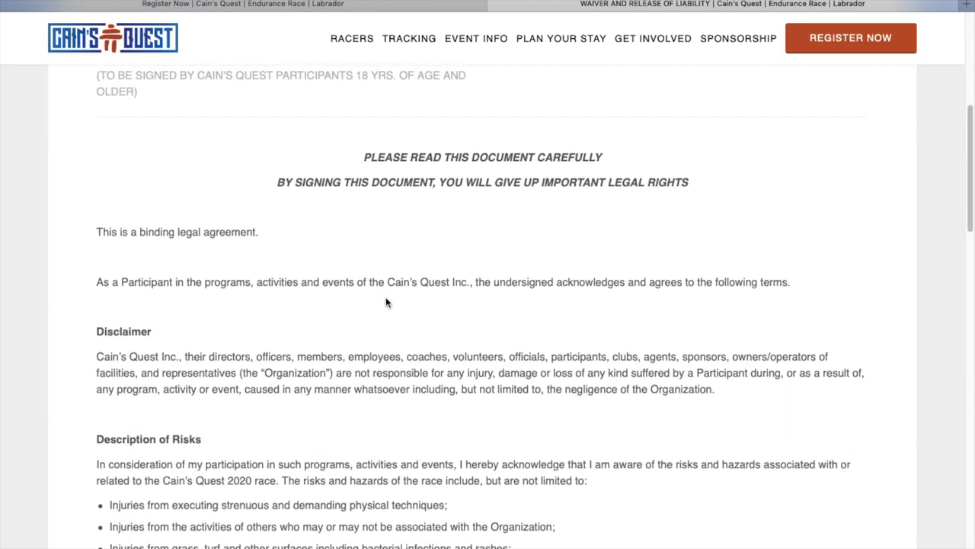
pyautogui.scroll(-2, 386, 303)
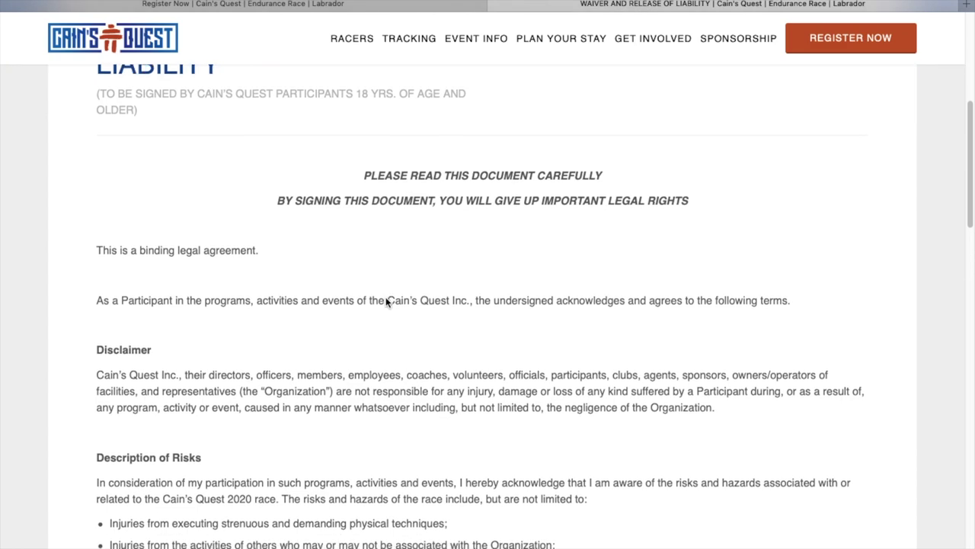
pyautogui.scroll(-5, 387, 302)
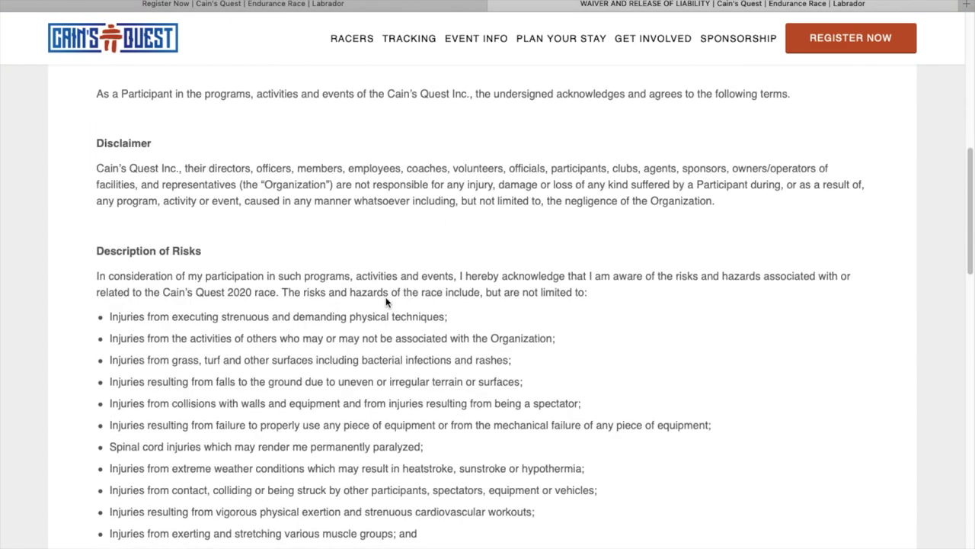
pyautogui.scroll(-5, 386, 302)
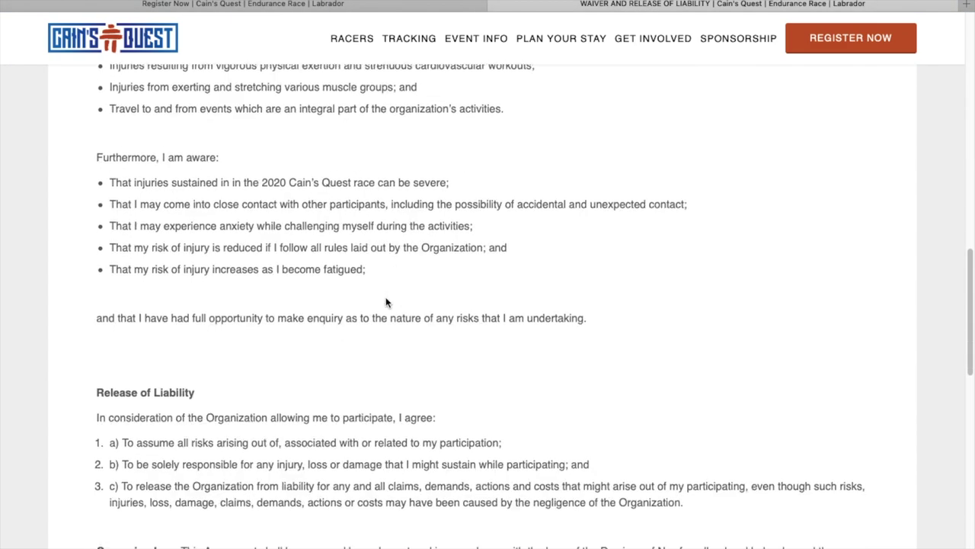
pyautogui.scroll(-1, 387, 303)
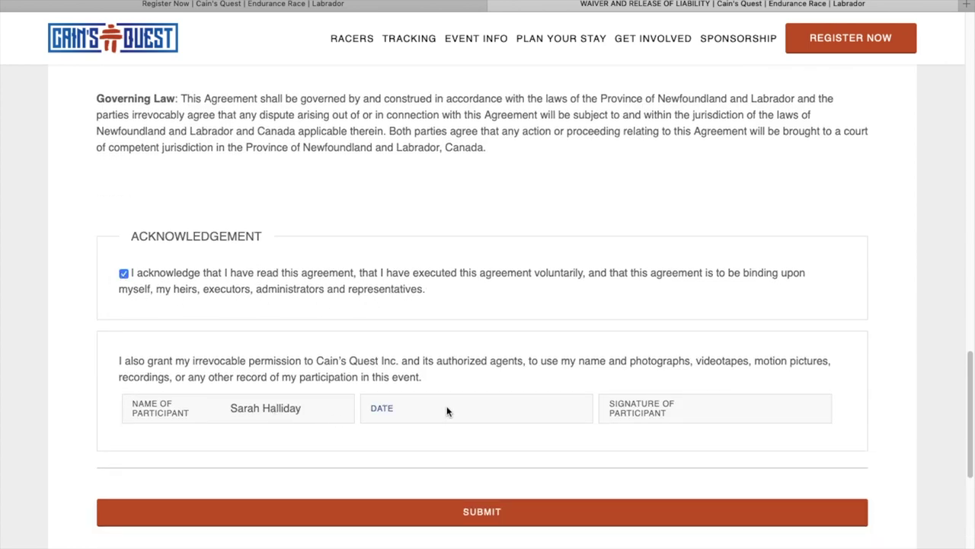
# - Date the waiver 10/05/2019, sign it with the racer's name, and submit it
pyautogui.write('10/05/2019')
pyautogui.press('Tab')
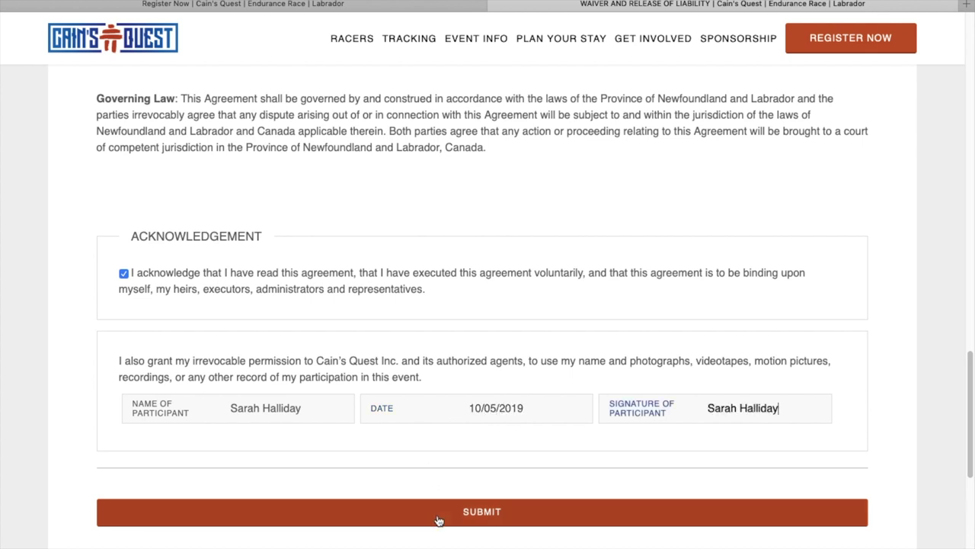
pyautogui.click(439, 520)
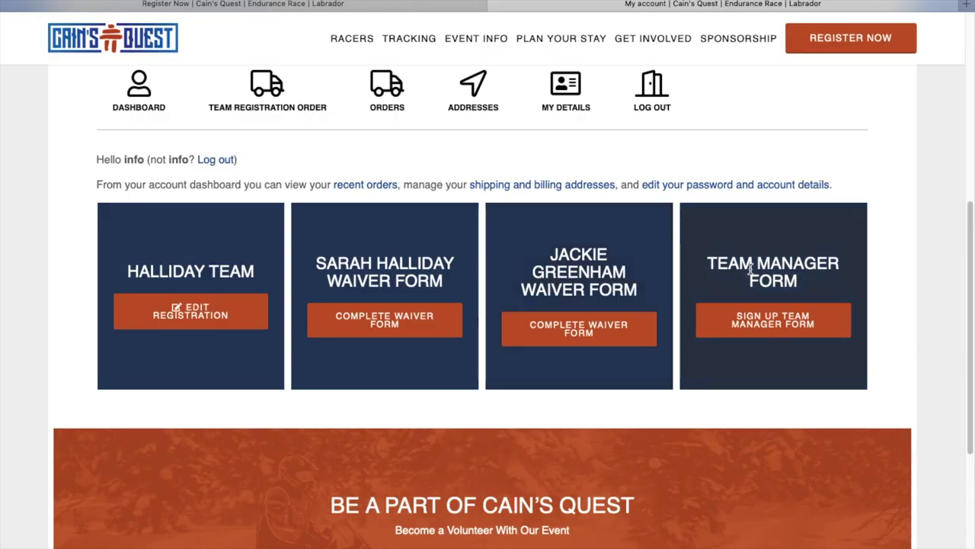
# - Fill in the manager's postal code, home, cell and race-day phones, birth date and e-mail
pyautogui.click(742, 325)
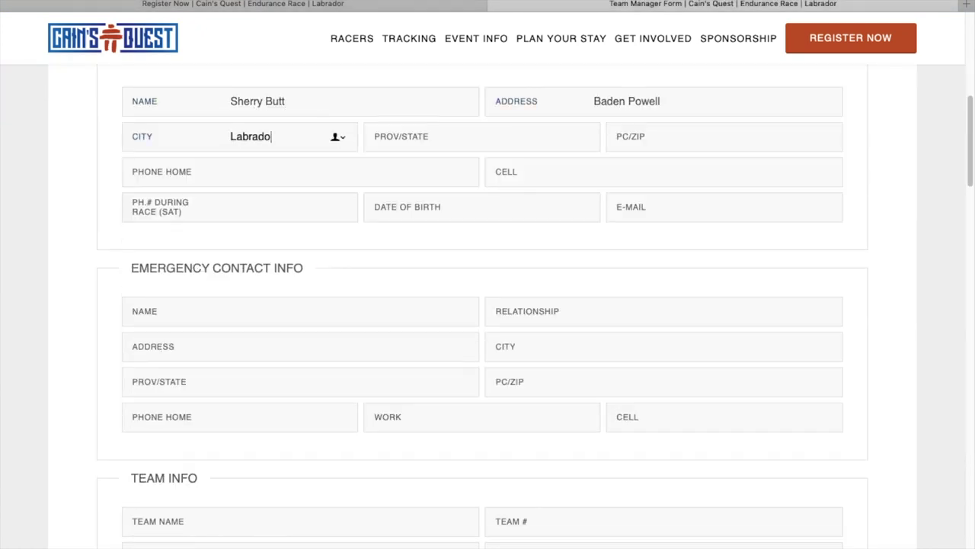
pyautogui.write('A2V 2K5')
pyautogui.press('Tab')
pyautogui.press('Tab')
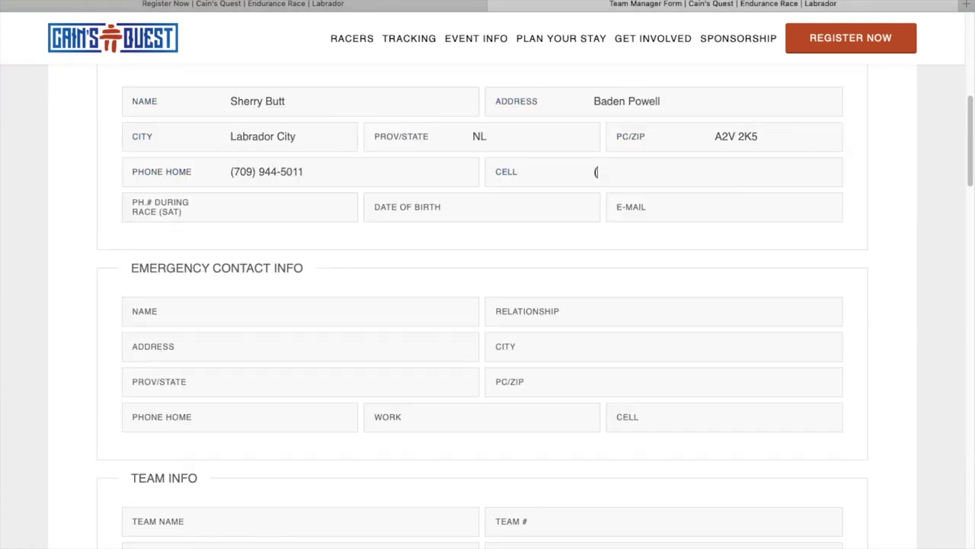
pyautogui.press('Tab')
pyautogui.press('Tab')
pyautogui.write('01/02/2003')
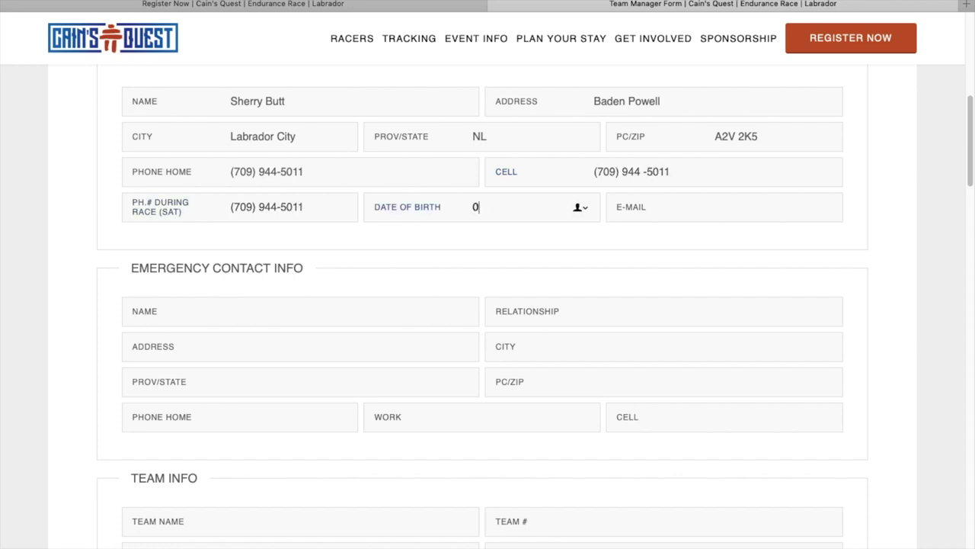
pyautogui.press('Tab')
# - Enter the emergency contact's name, 'Family Member' relationship, address, province NL and phone numbers
pyautogui.press('Tab')
pyautogui.press('Tab')
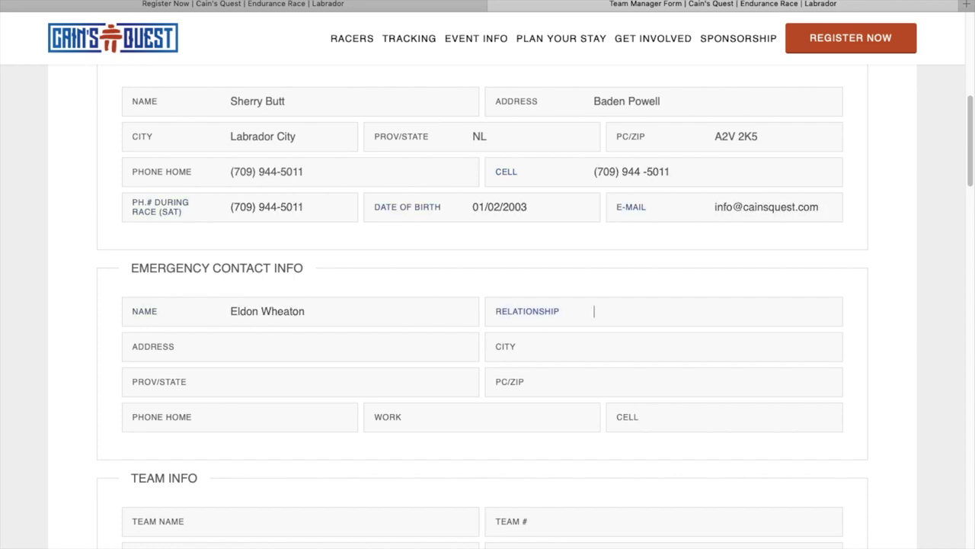
pyautogui.write('Family Member')
pyautogui.press('Tab')
pyautogui.write('Baden Powell Road')
pyautogui.press('Tab')
pyautogui.write('Labrador City')
pyautogui.press('Tab')
pyautogui.write('NL')
pyautogui.press('Tab')
pyautogui.write('A2V 2K')
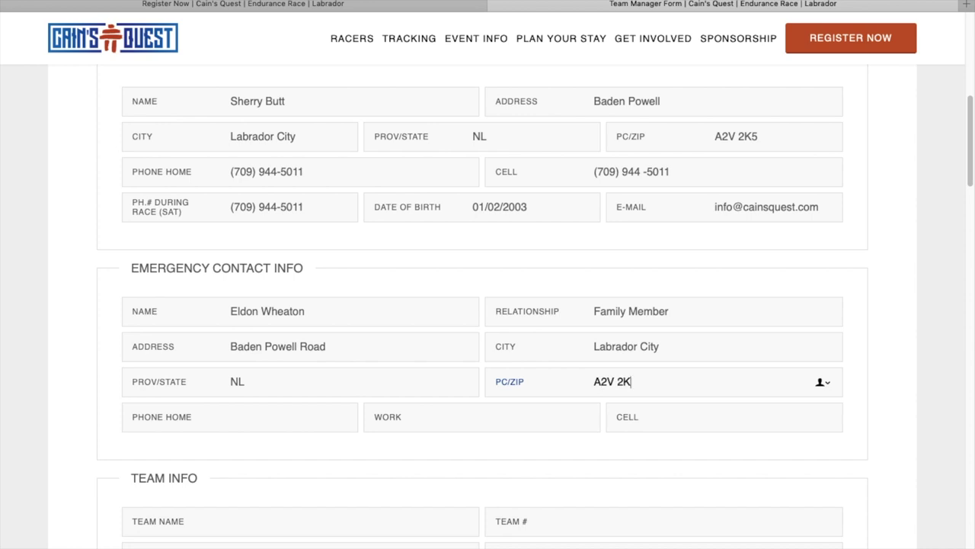
pyautogui.write('5')
pyautogui.press('Tab')
pyautogui.press('Tab')
pyautogui.press('Tab')
# - Fill in the team name, team number 07 and both racers' names
pyautogui.press('Tab')
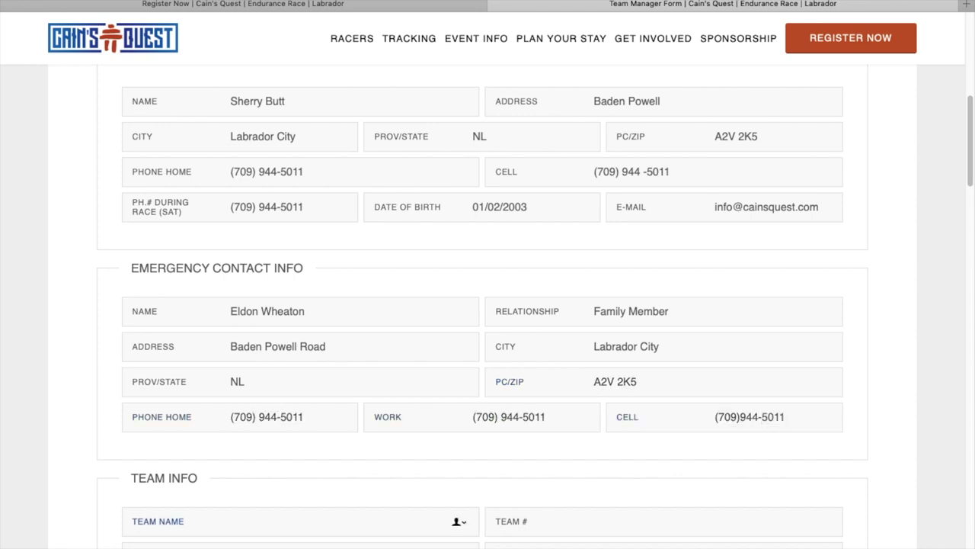
pyautogui.write('Halliday Team')
pyautogui.press('Tab')
pyautogui.write('07')
pyautogui.press('Tab')
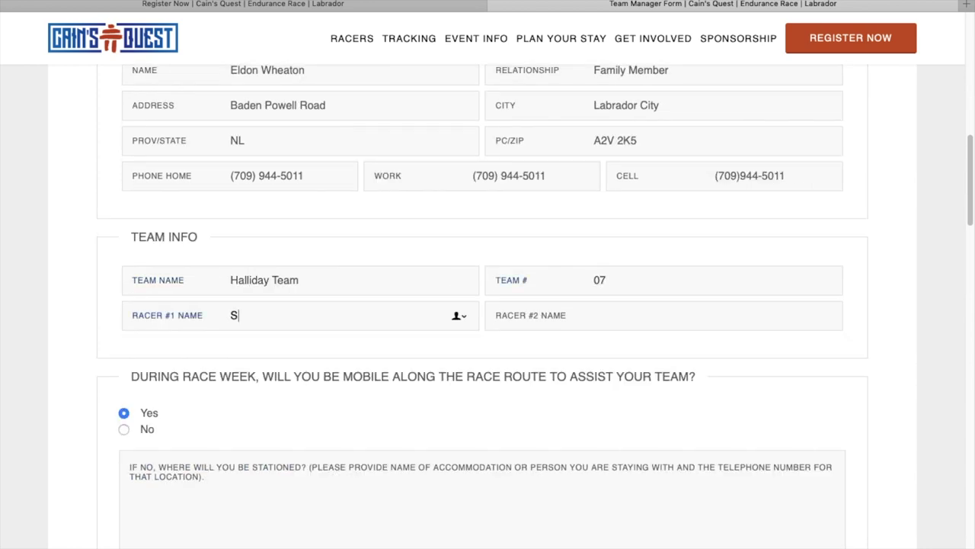
pyautogui.press('Tab')
pyautogui.press('Tab')
pyautogui.press('Tab')
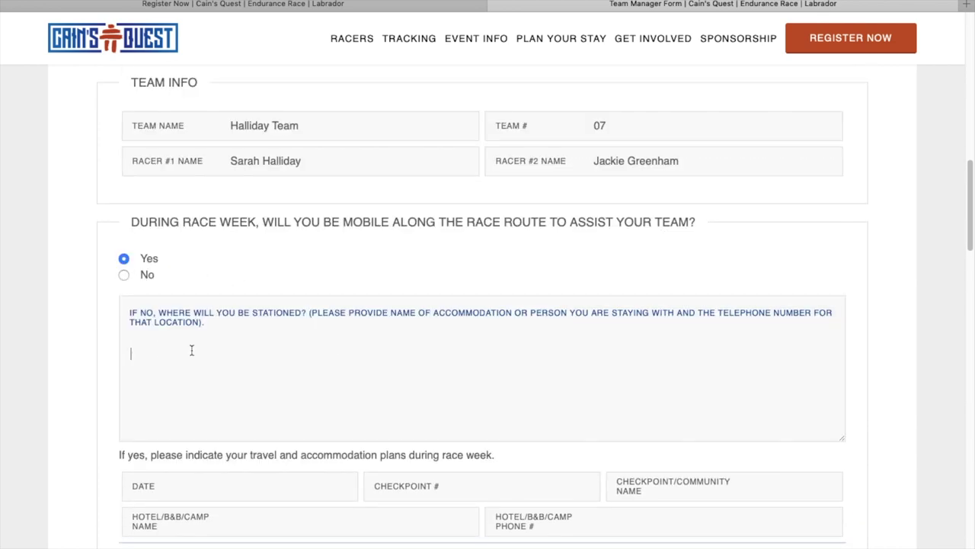
# - Set the travel method to Both and enter the hotel reservation name
pyautogui.scroll(-10, 696, 352)
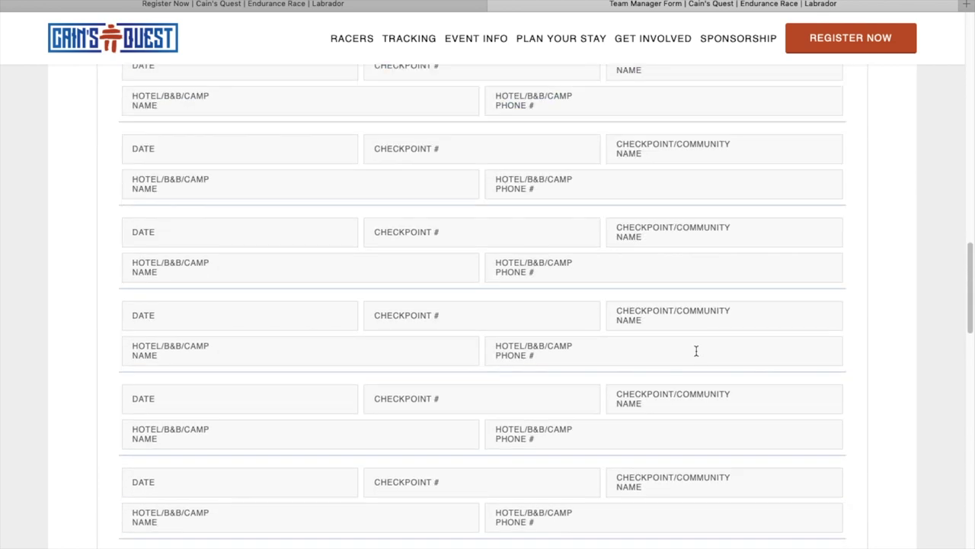
pyautogui.scroll(-5, 696, 354)
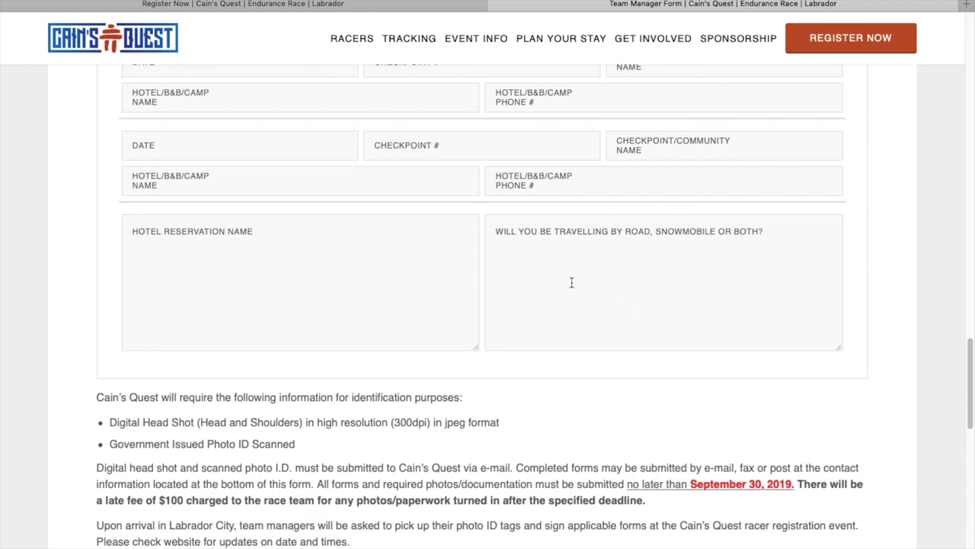
pyautogui.click(571, 281)
pyautogui.write('Both')
pyautogui.hotkey('shift', 'Tab')
pyautogui.write('Halliday Hote')
# - Sign the team manager form with the manager's name and date it 05/10/2019
pyautogui.scroll(-6, 265, 321)
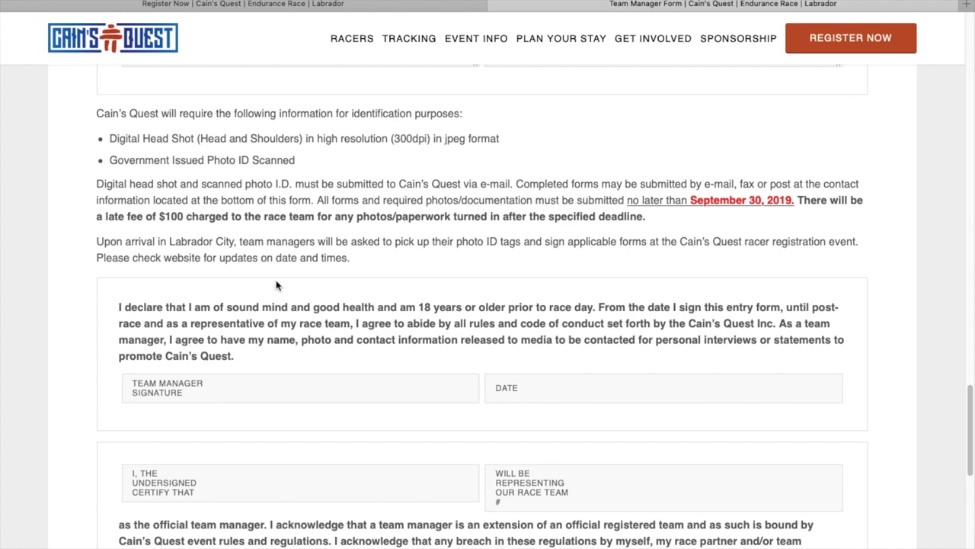
pyautogui.scroll(-5, 300, 285)
pyautogui.click(320, 142)
pyautogui.press('Tab')
pyautogui.write('05/10/2019')
pyautogui.press('Tab')
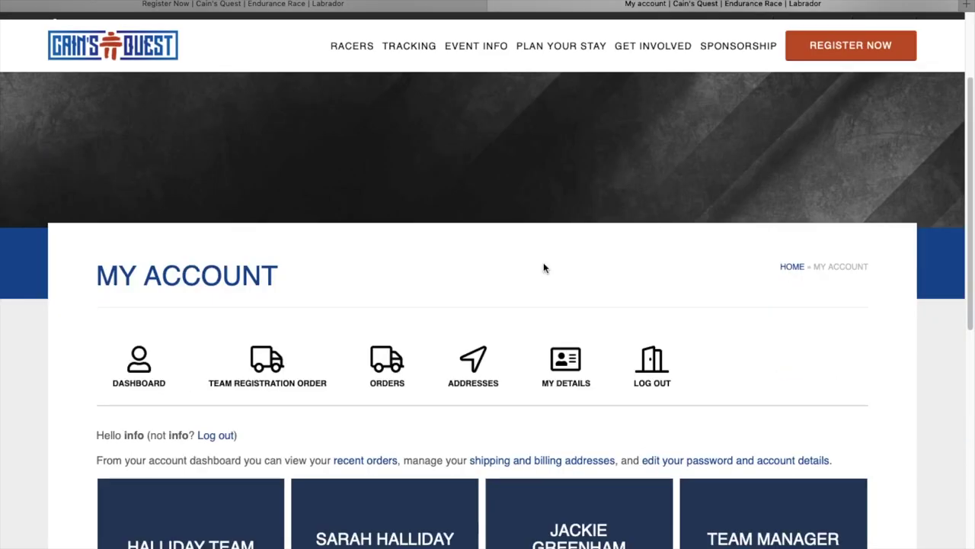
# - Scroll up the My Account dashboard and open My Details
pyautogui.scroll(1, 542, 261)
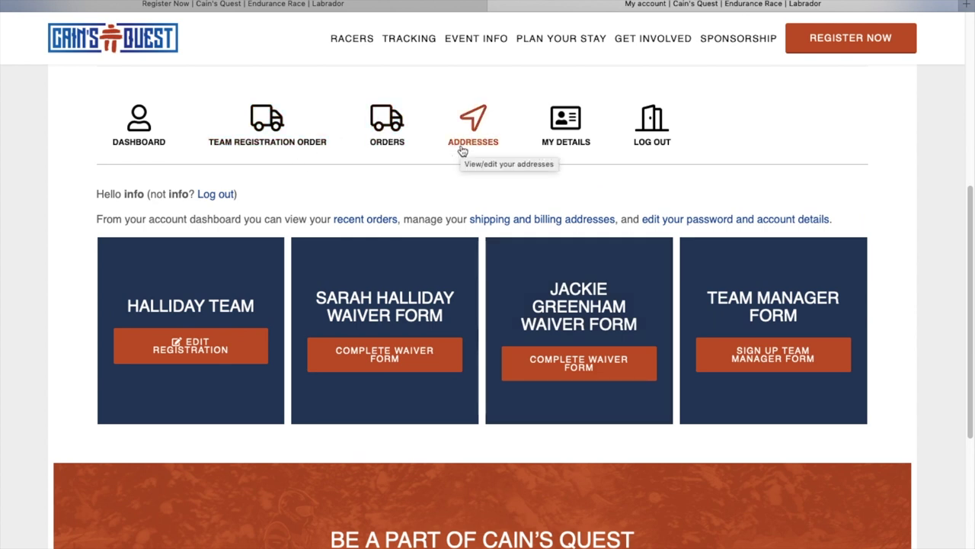
pyautogui.click(564, 143)
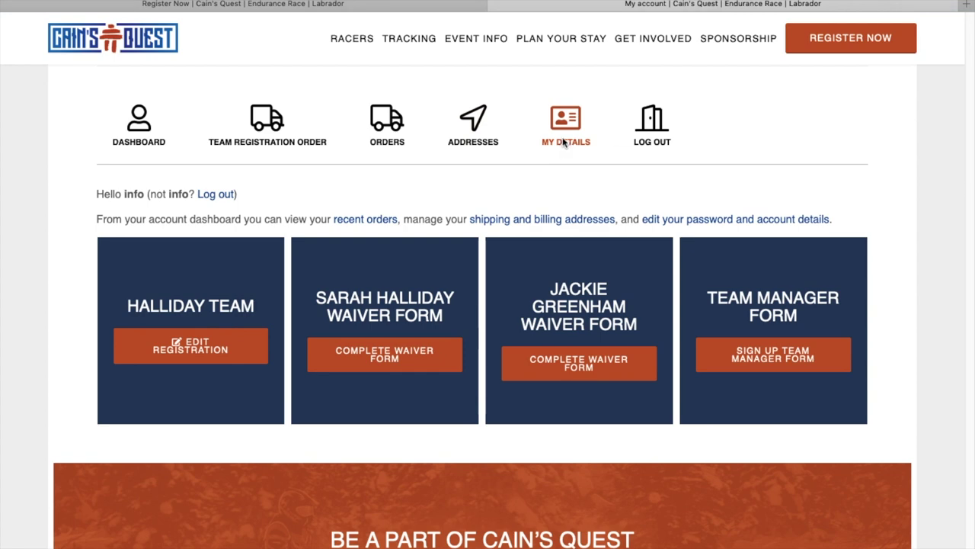